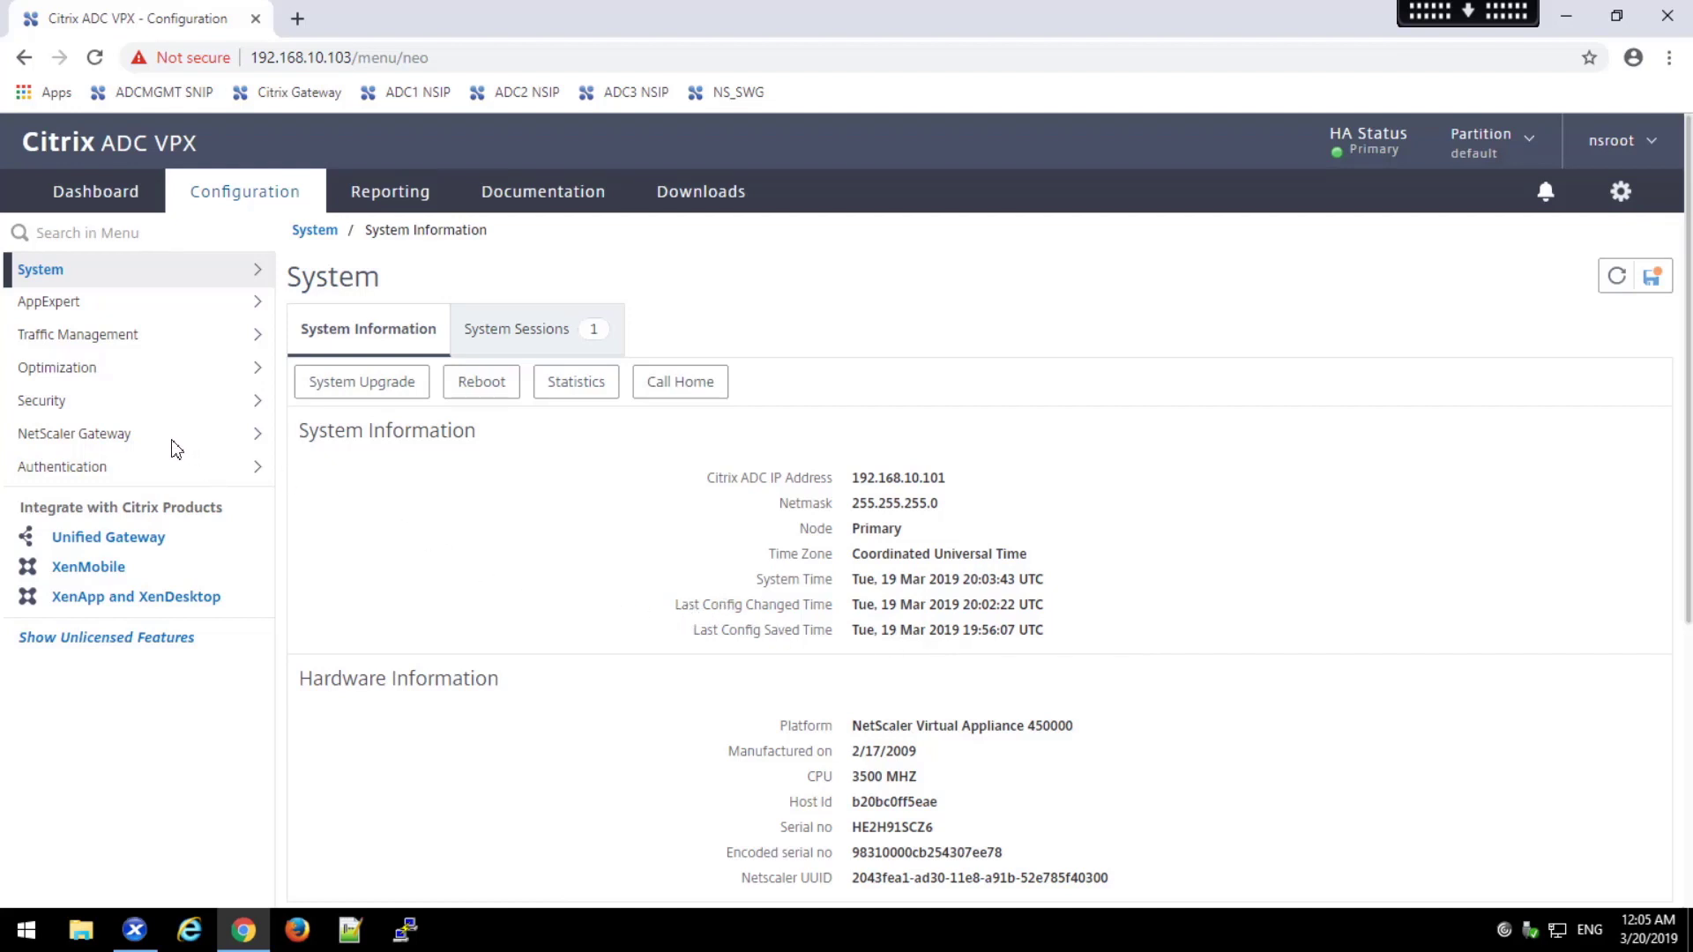
Step: Open the UG_VPN_SAct_172.21.10.150 session profile from NetScaler Gateway > Policies > Session for editing
click(124, 441)
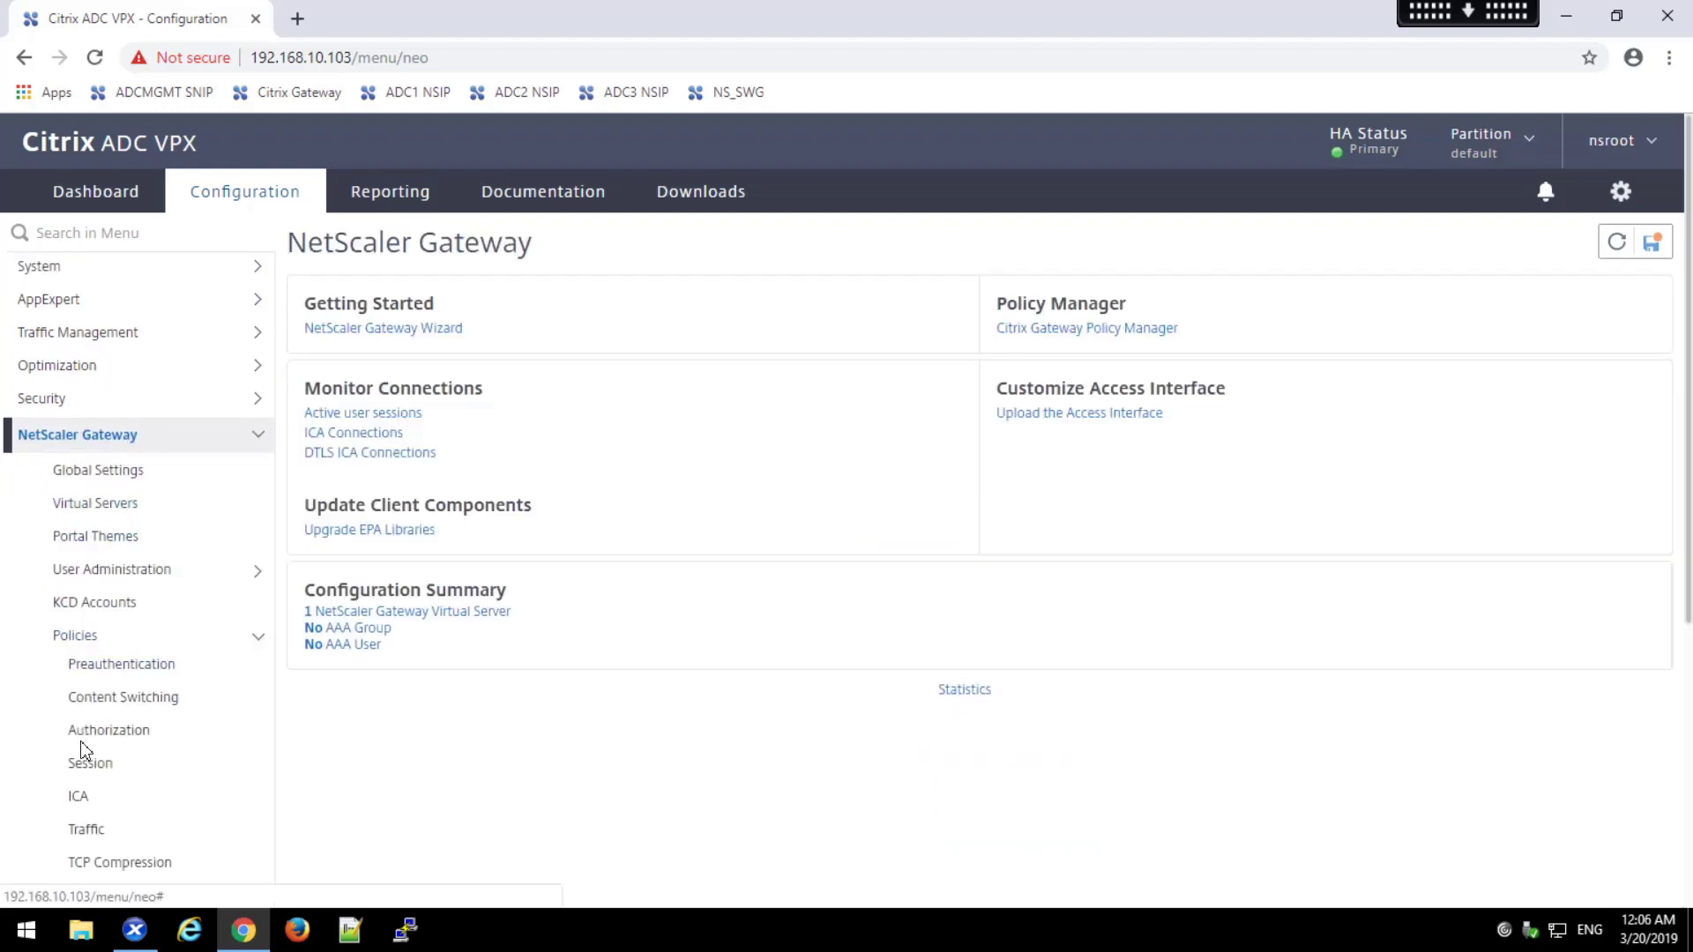
click(86, 768)
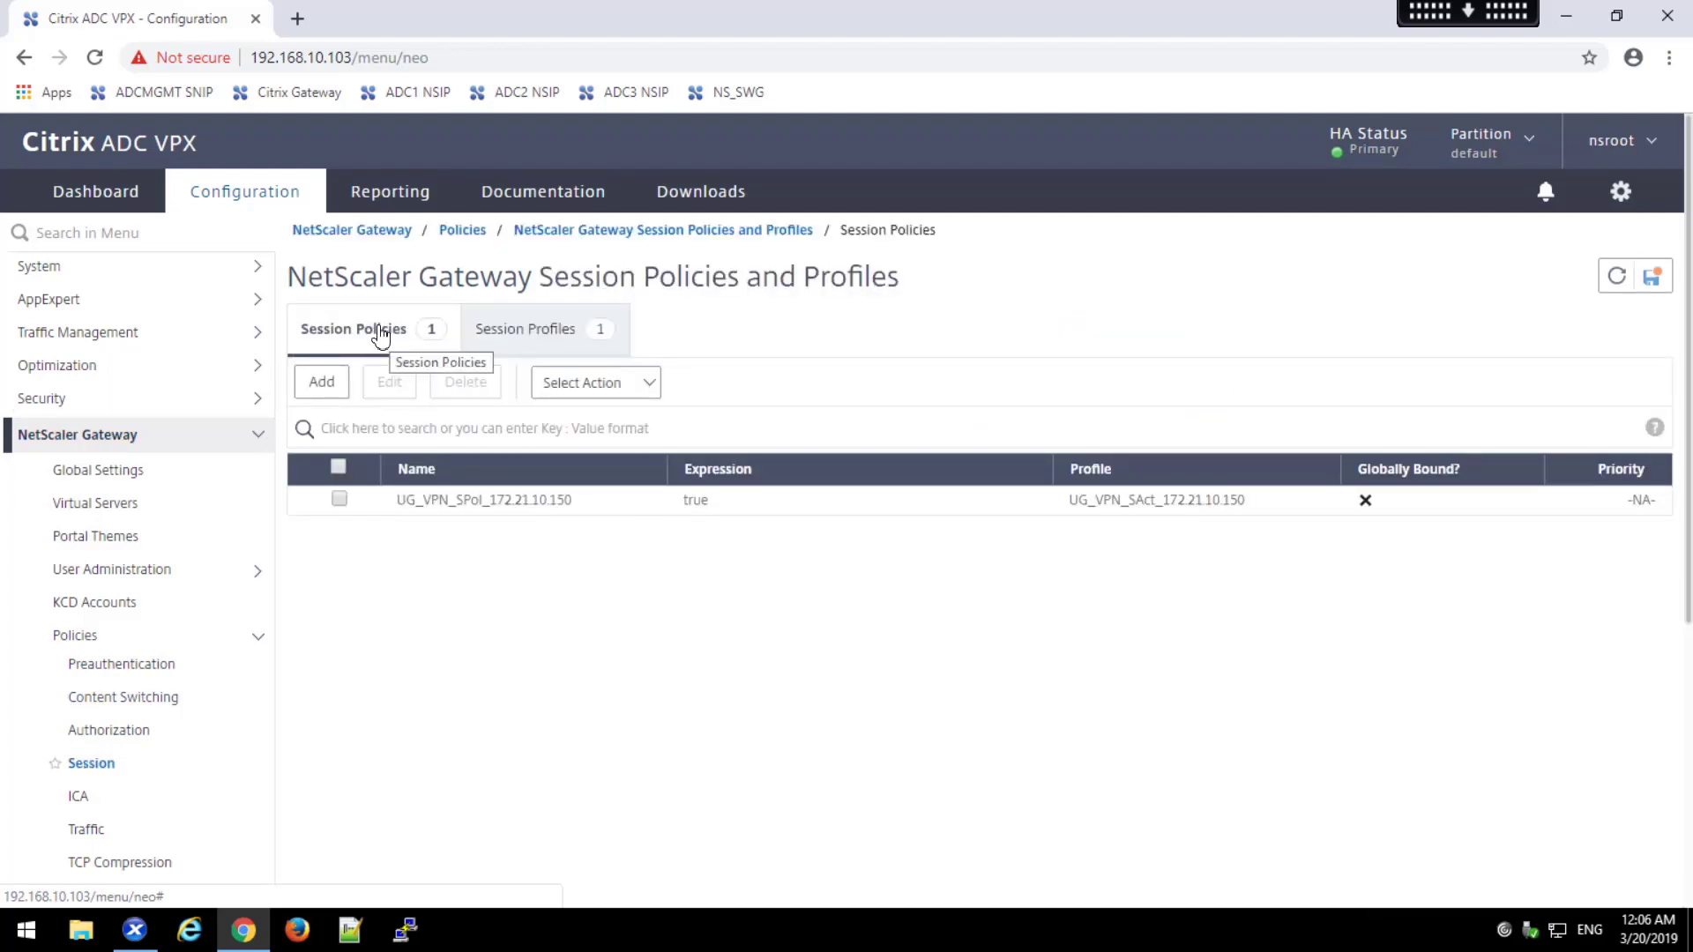
click(531, 330)
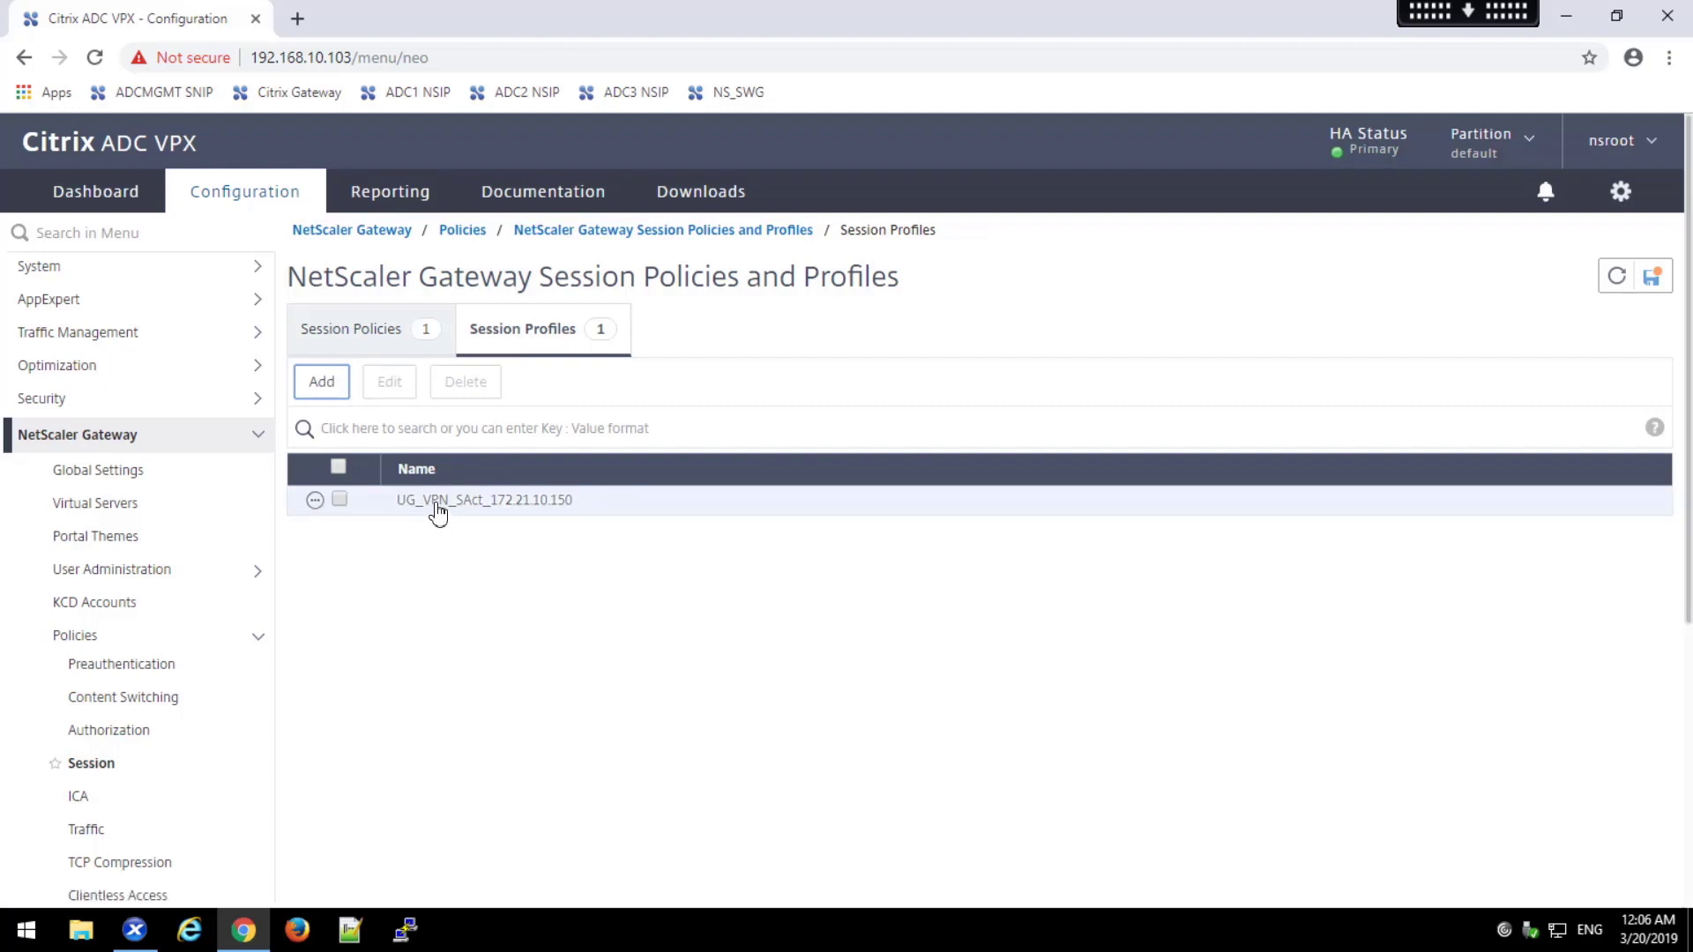
click(340, 500)
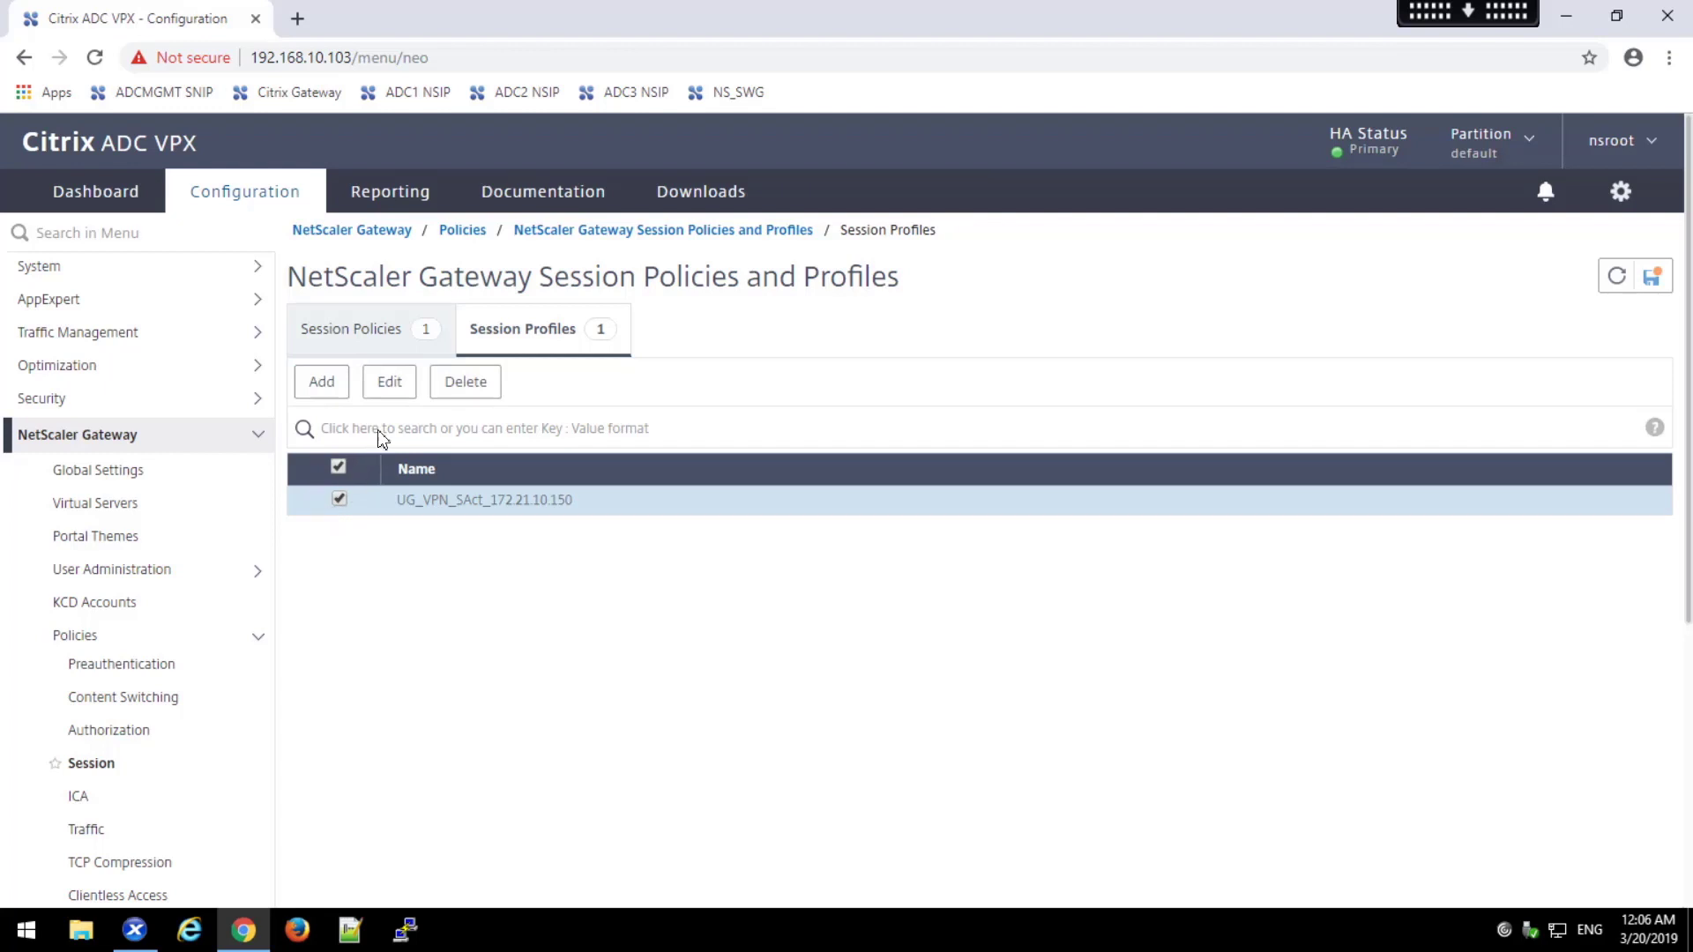
click(390, 384)
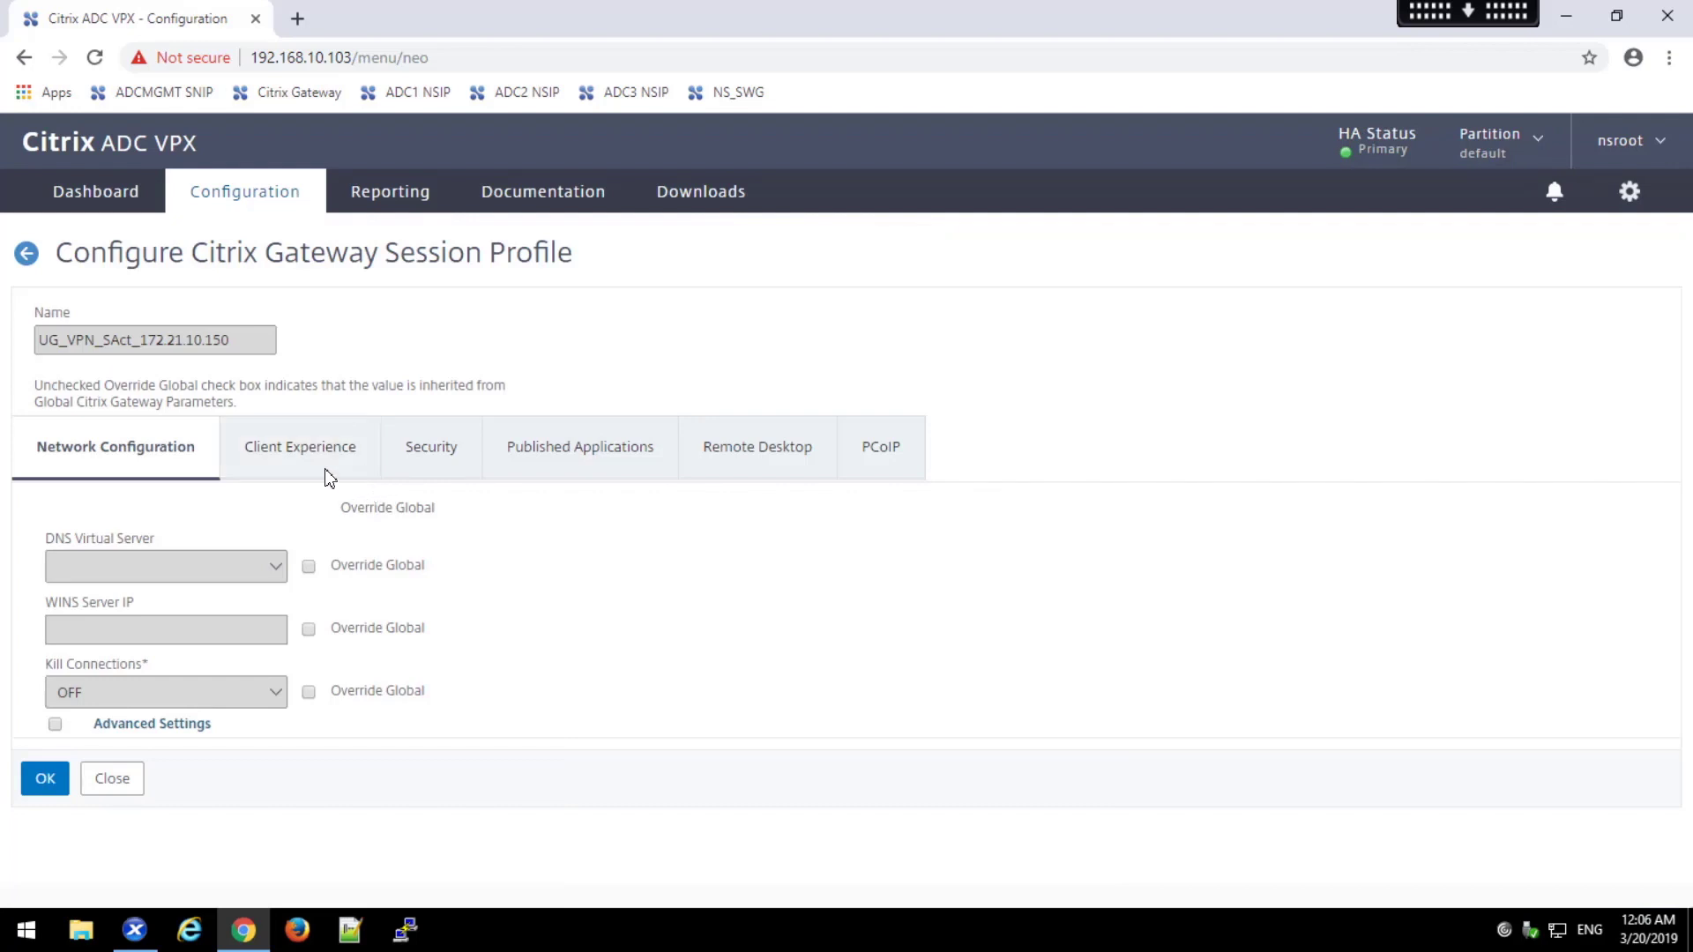
Step: Override the global Split Tunnel setting in Client Experience, set it to ON, and save the profile
click(291, 459)
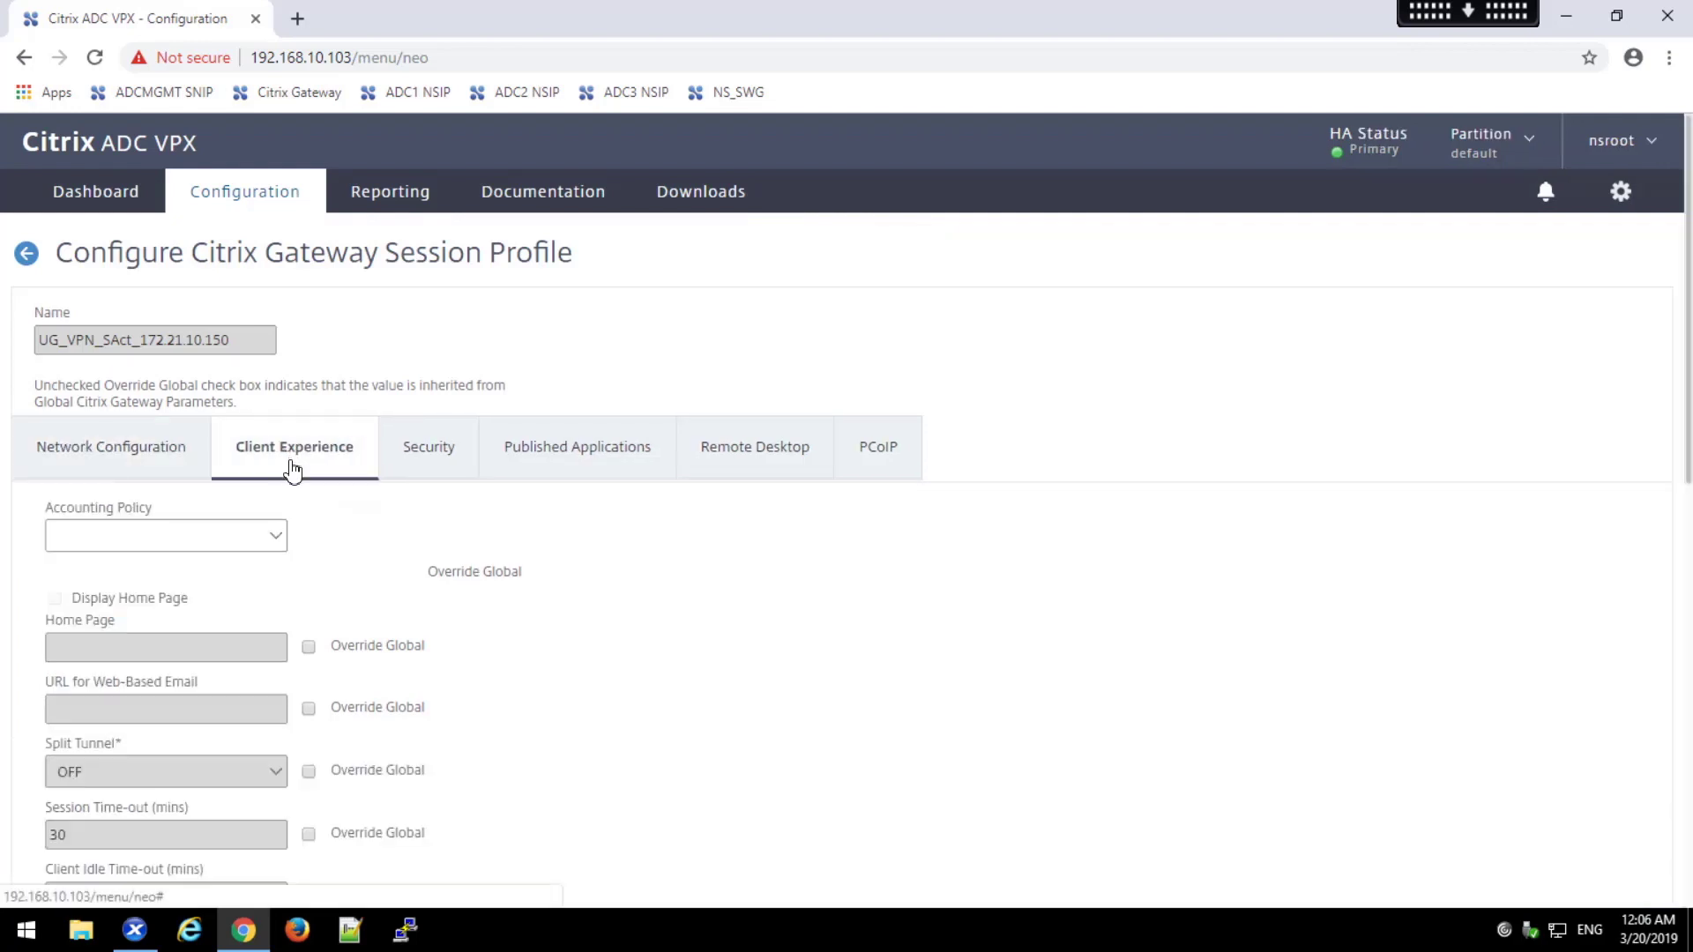
click(308, 772)
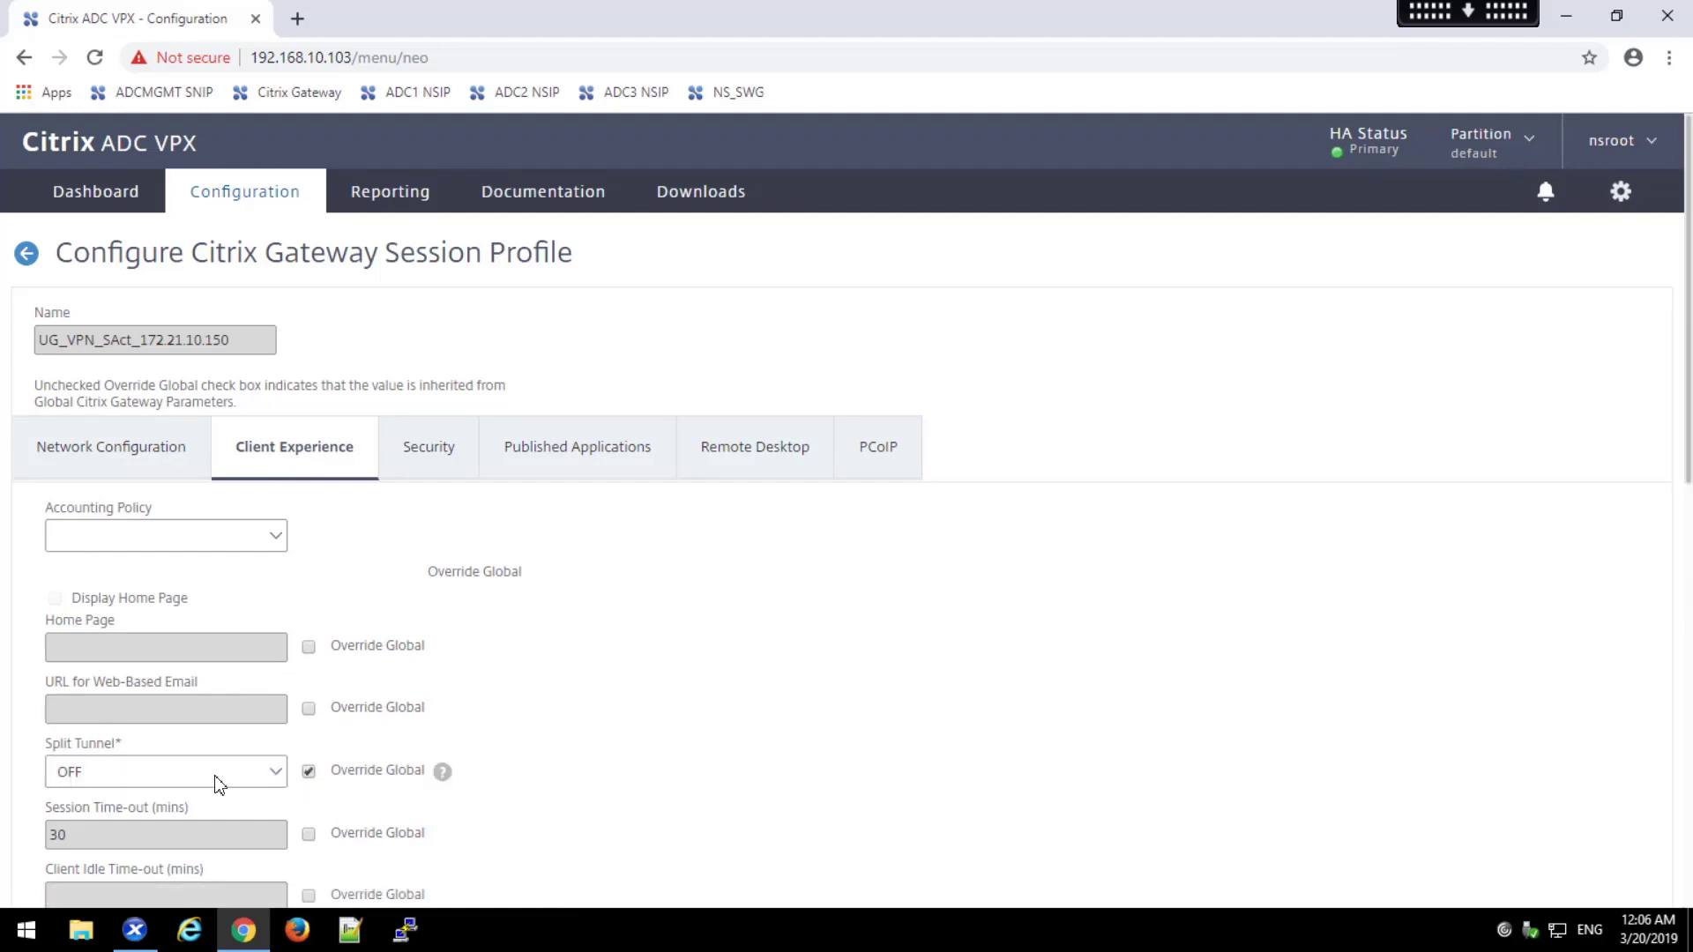
click(278, 772)
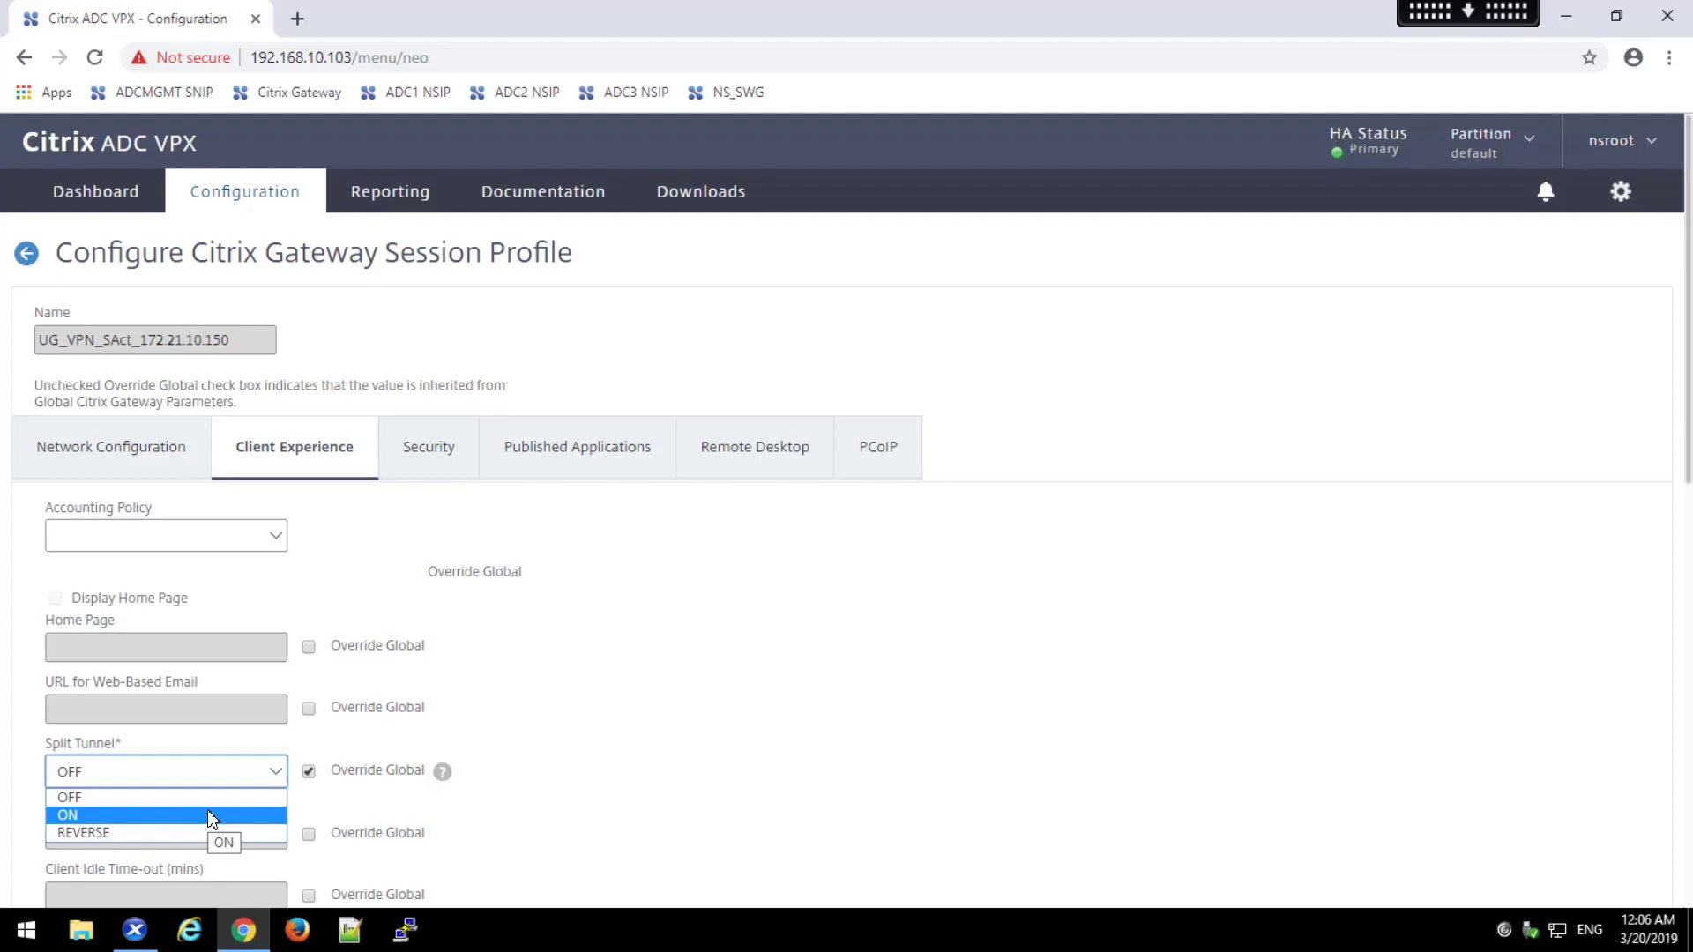
click(211, 815)
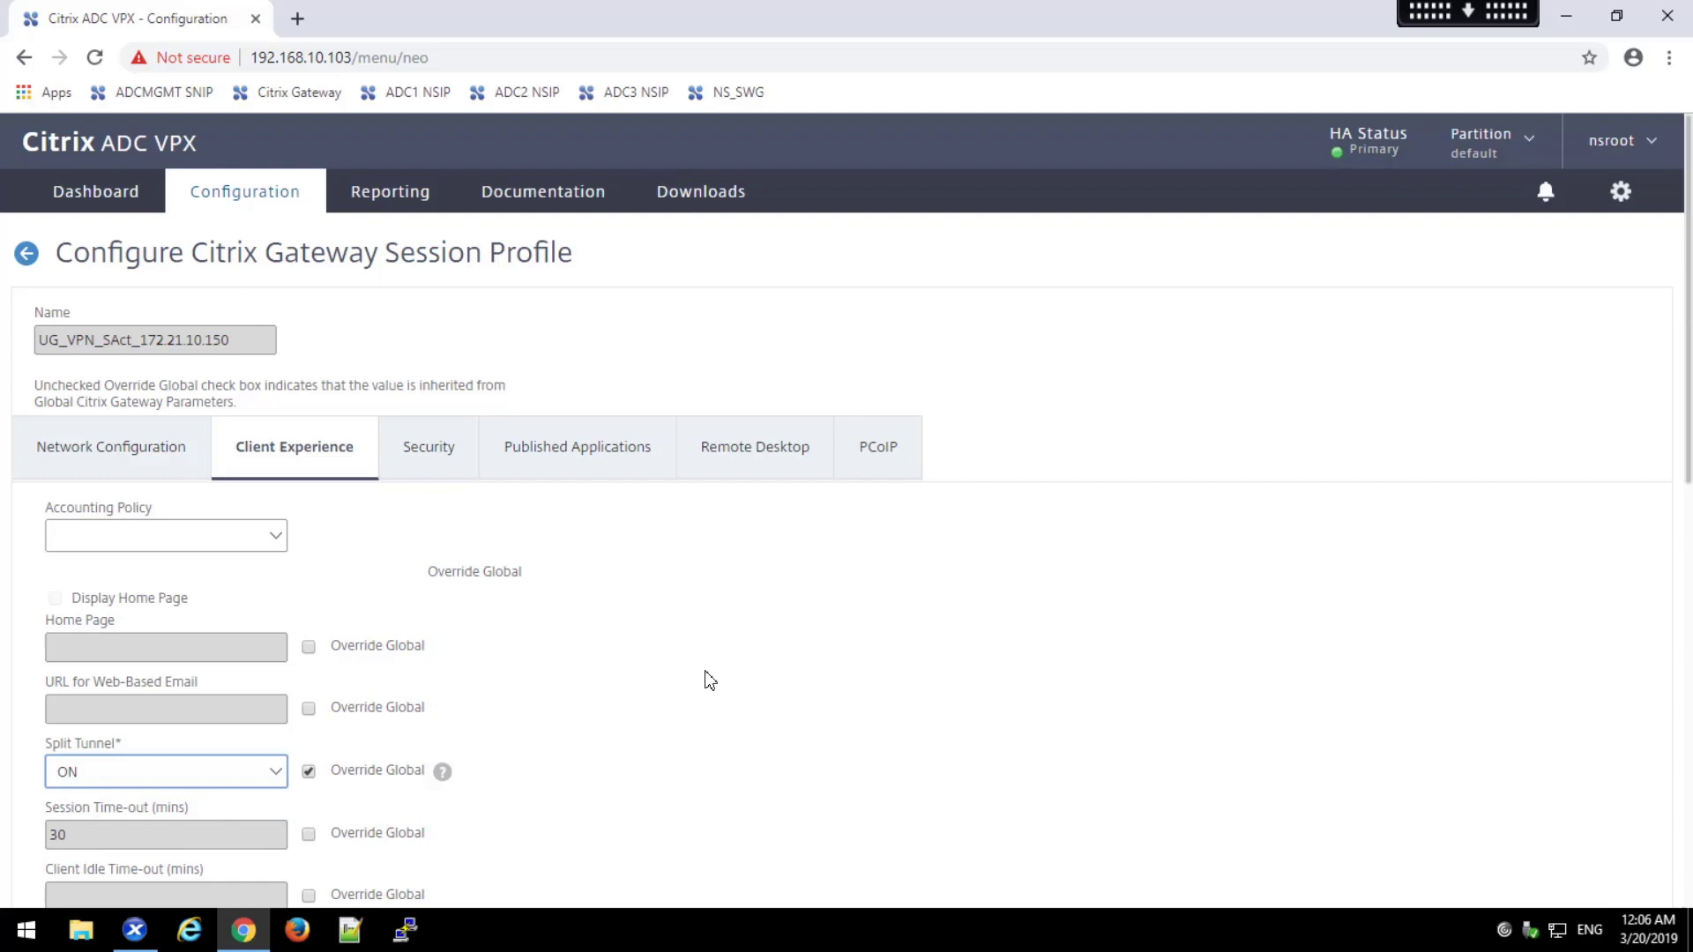
scroll(705, 687, down, 10)
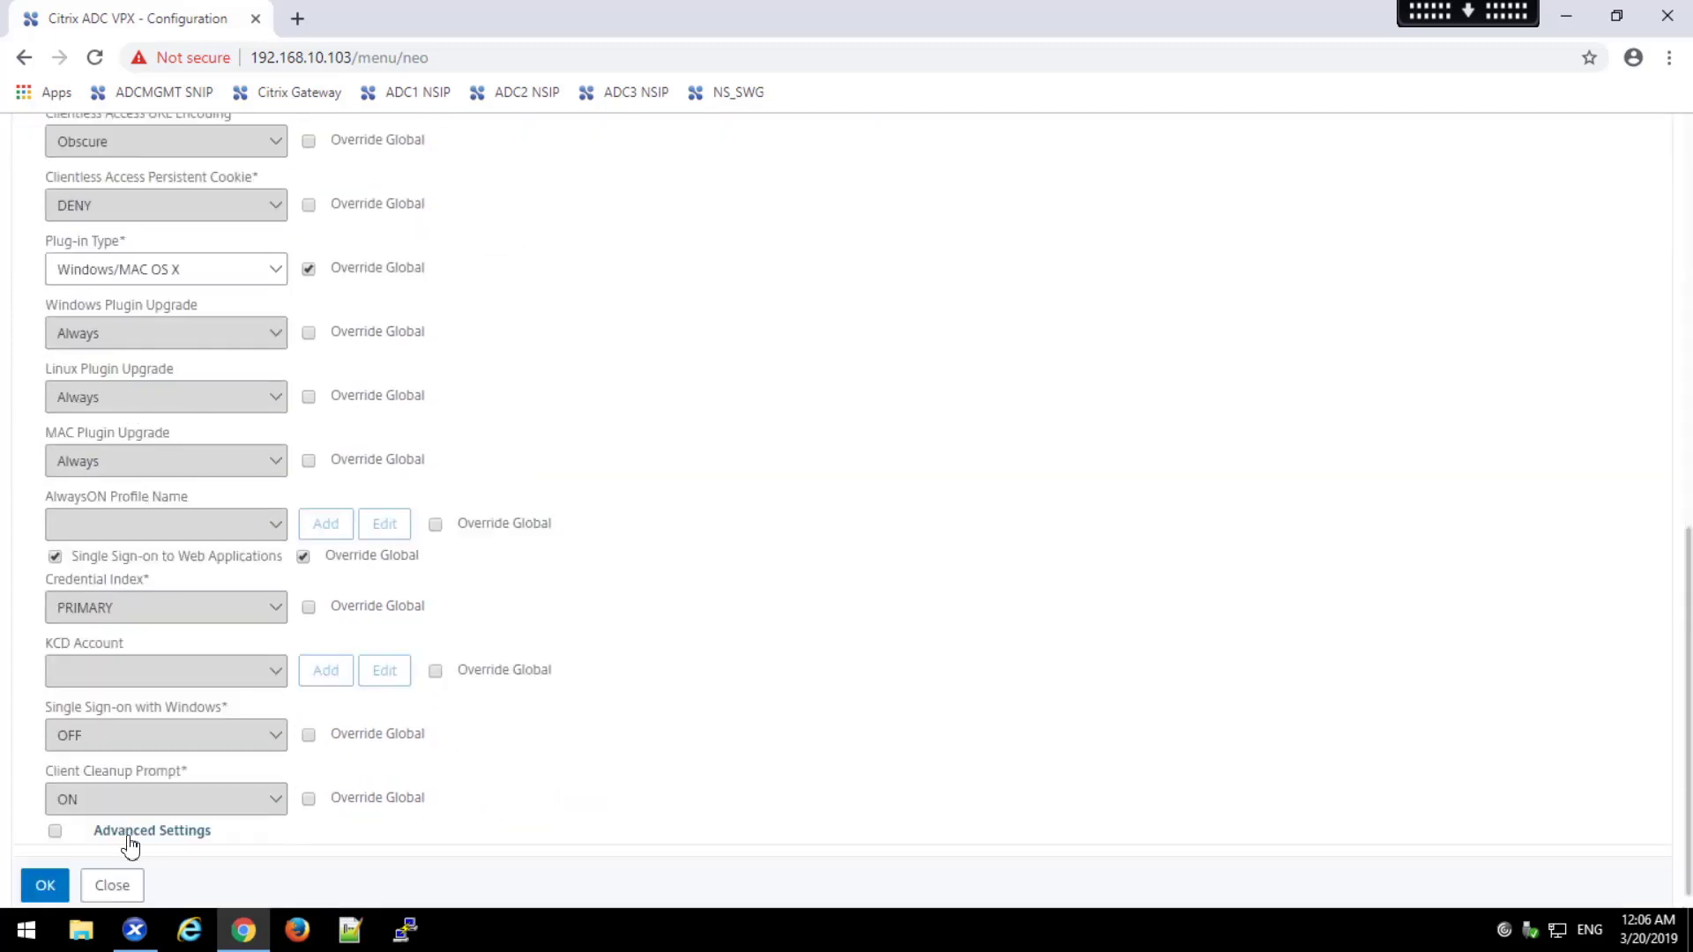
click(46, 885)
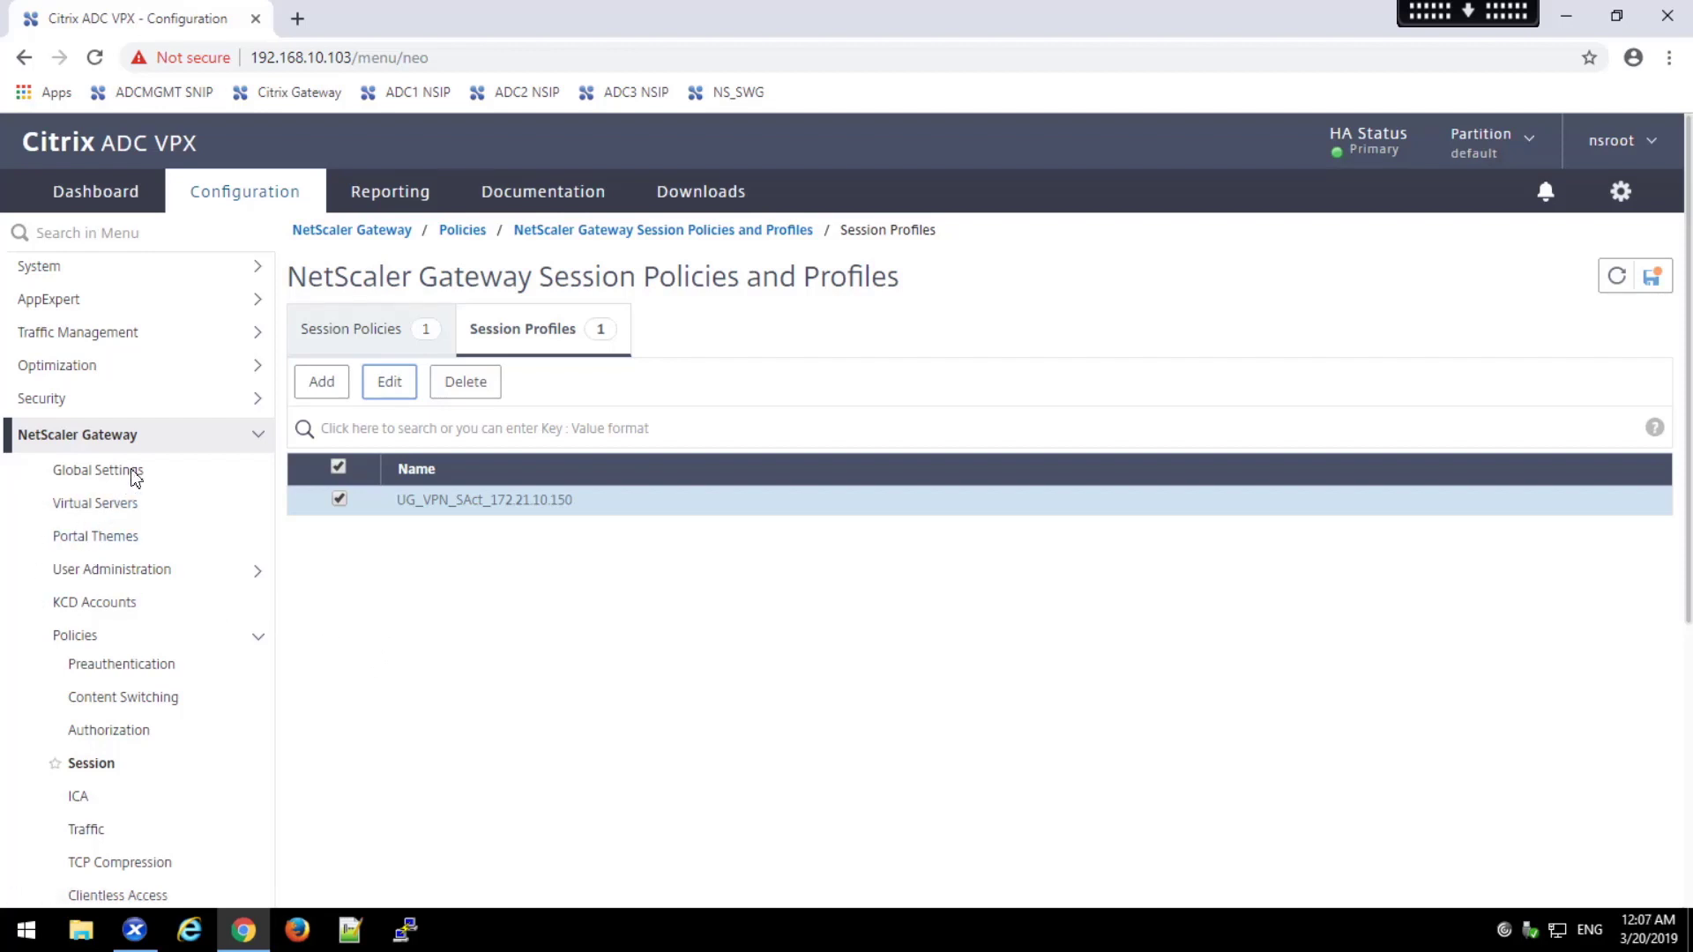
Step: Start a new intranet application named network_192.168.30.0 under Gateway Resources > Intranet Applications
scroll(140, 477, down, 5)
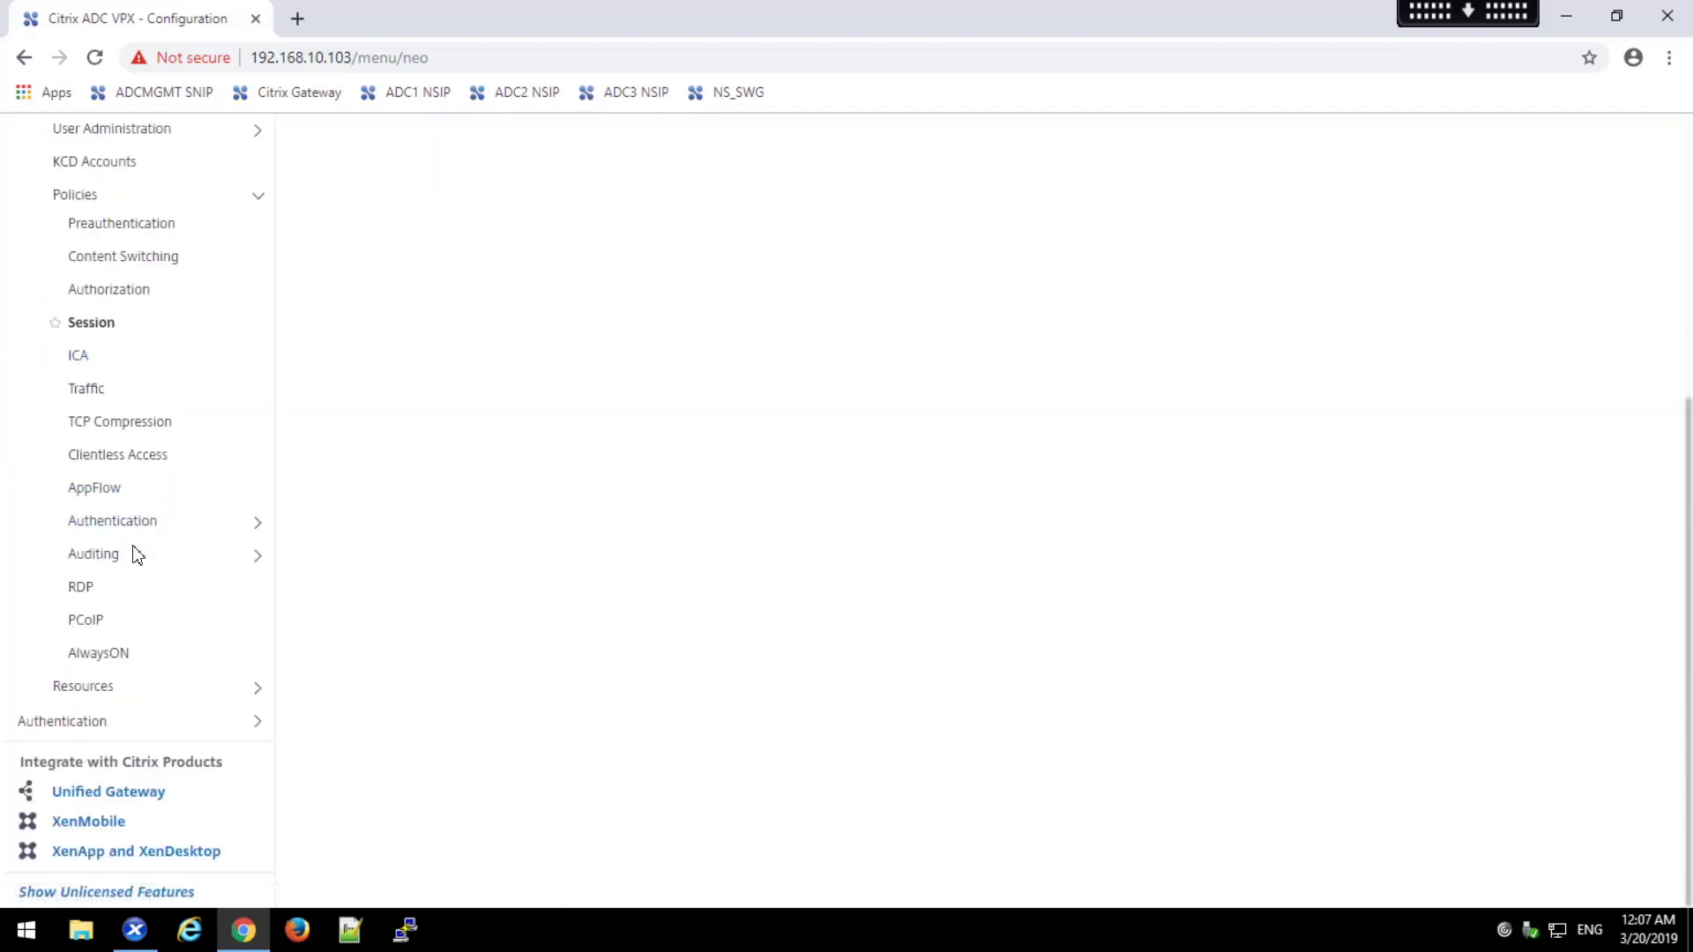
click(88, 687)
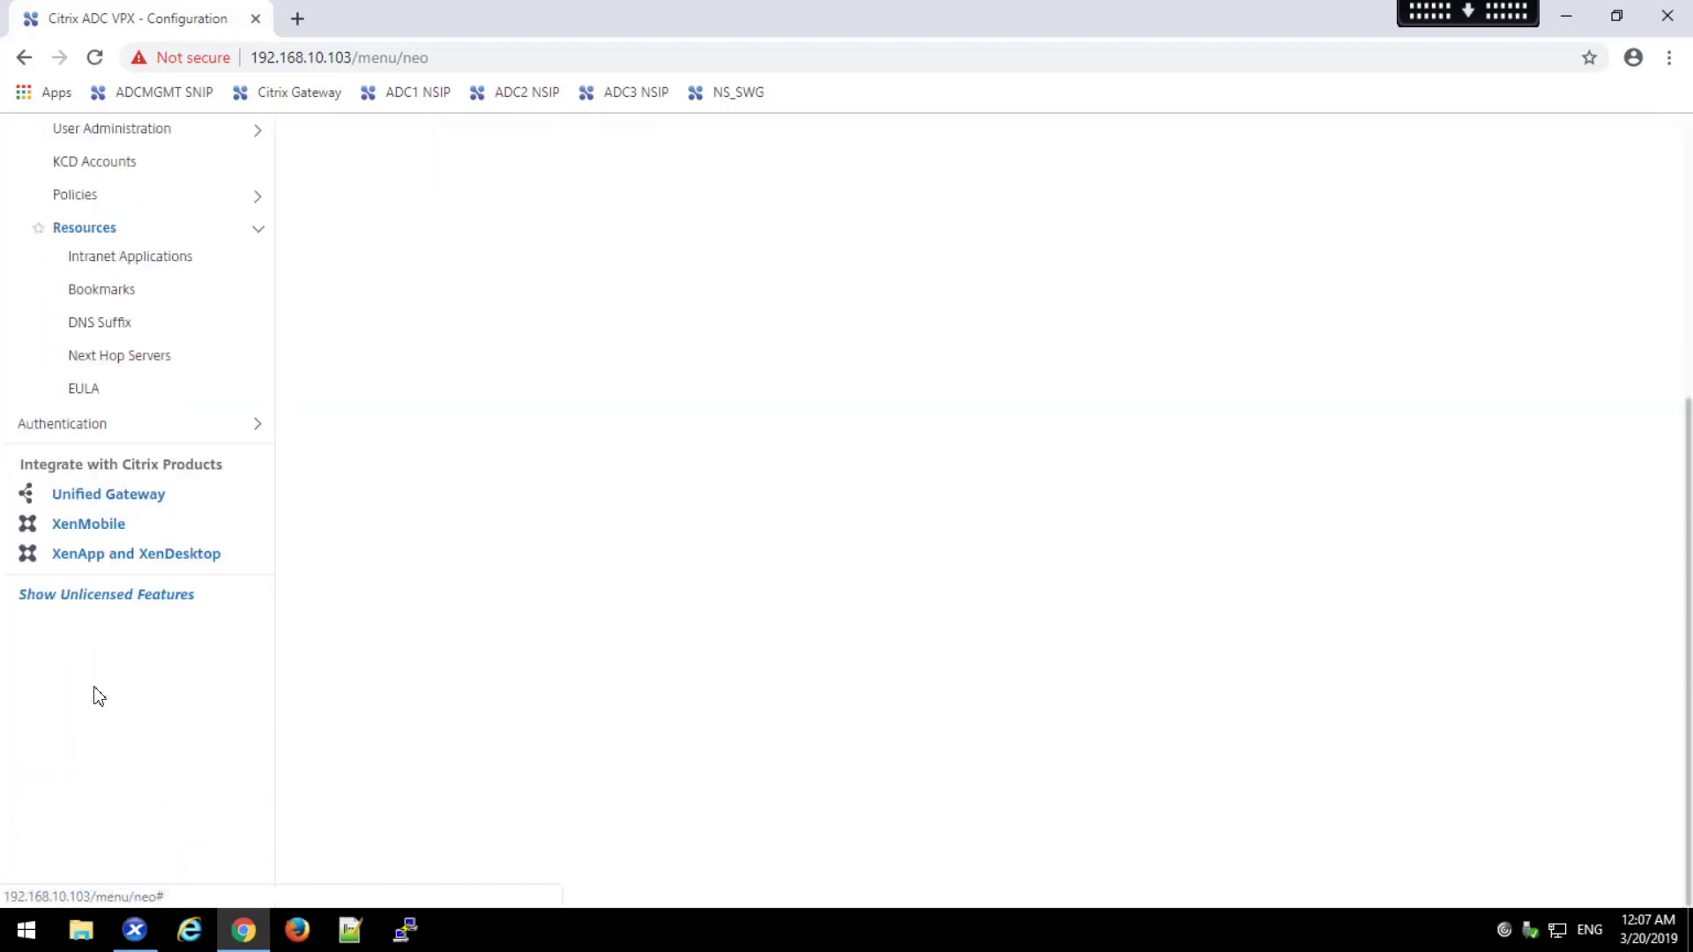
click(126, 261)
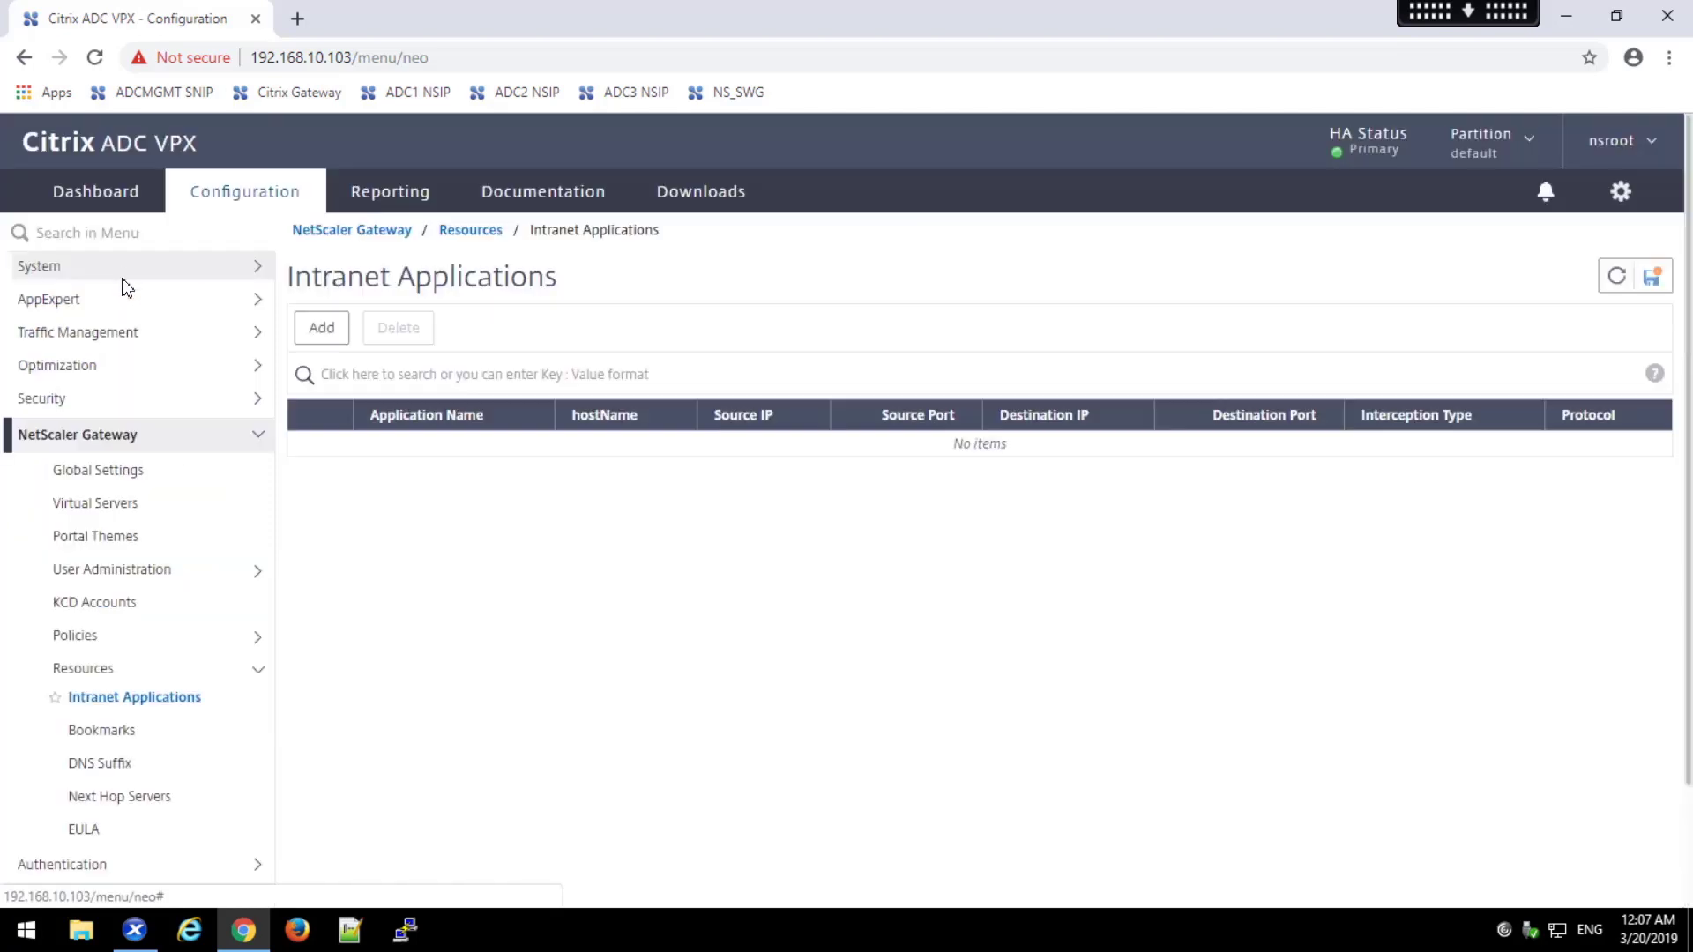
click(330, 342)
text(net)
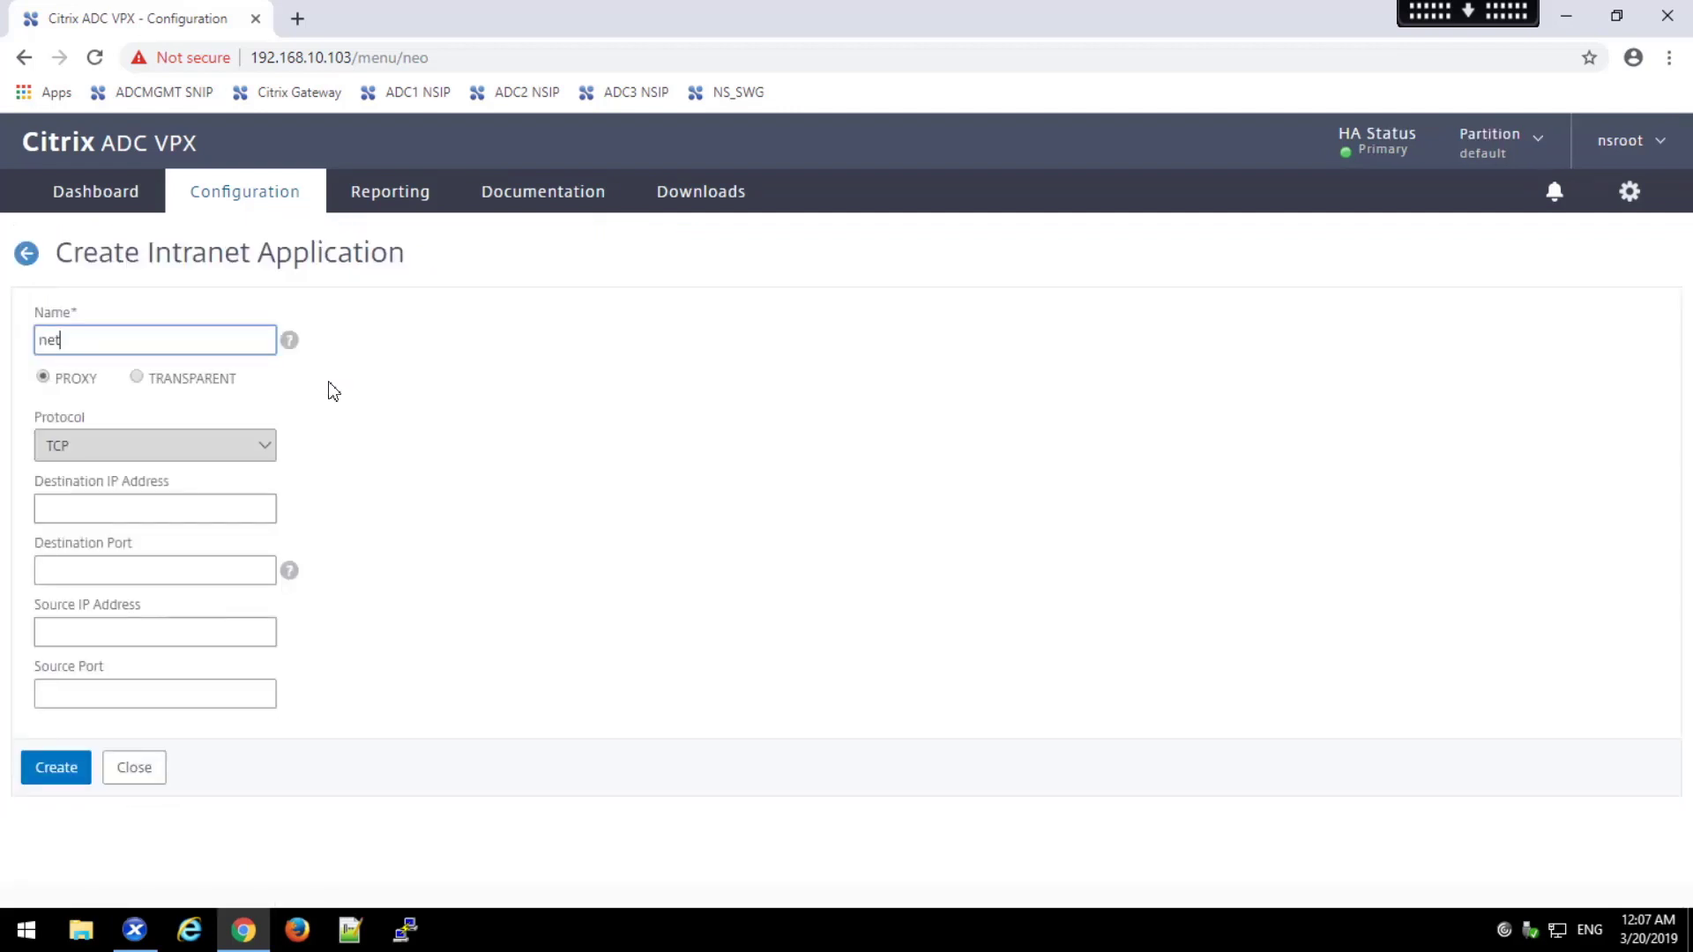
text(work_192.168.30.0)
Step: Make it TRANSPARENT with IP 192.168.30.0 and netmask 255.255.255.0, then create it
click(137, 378)
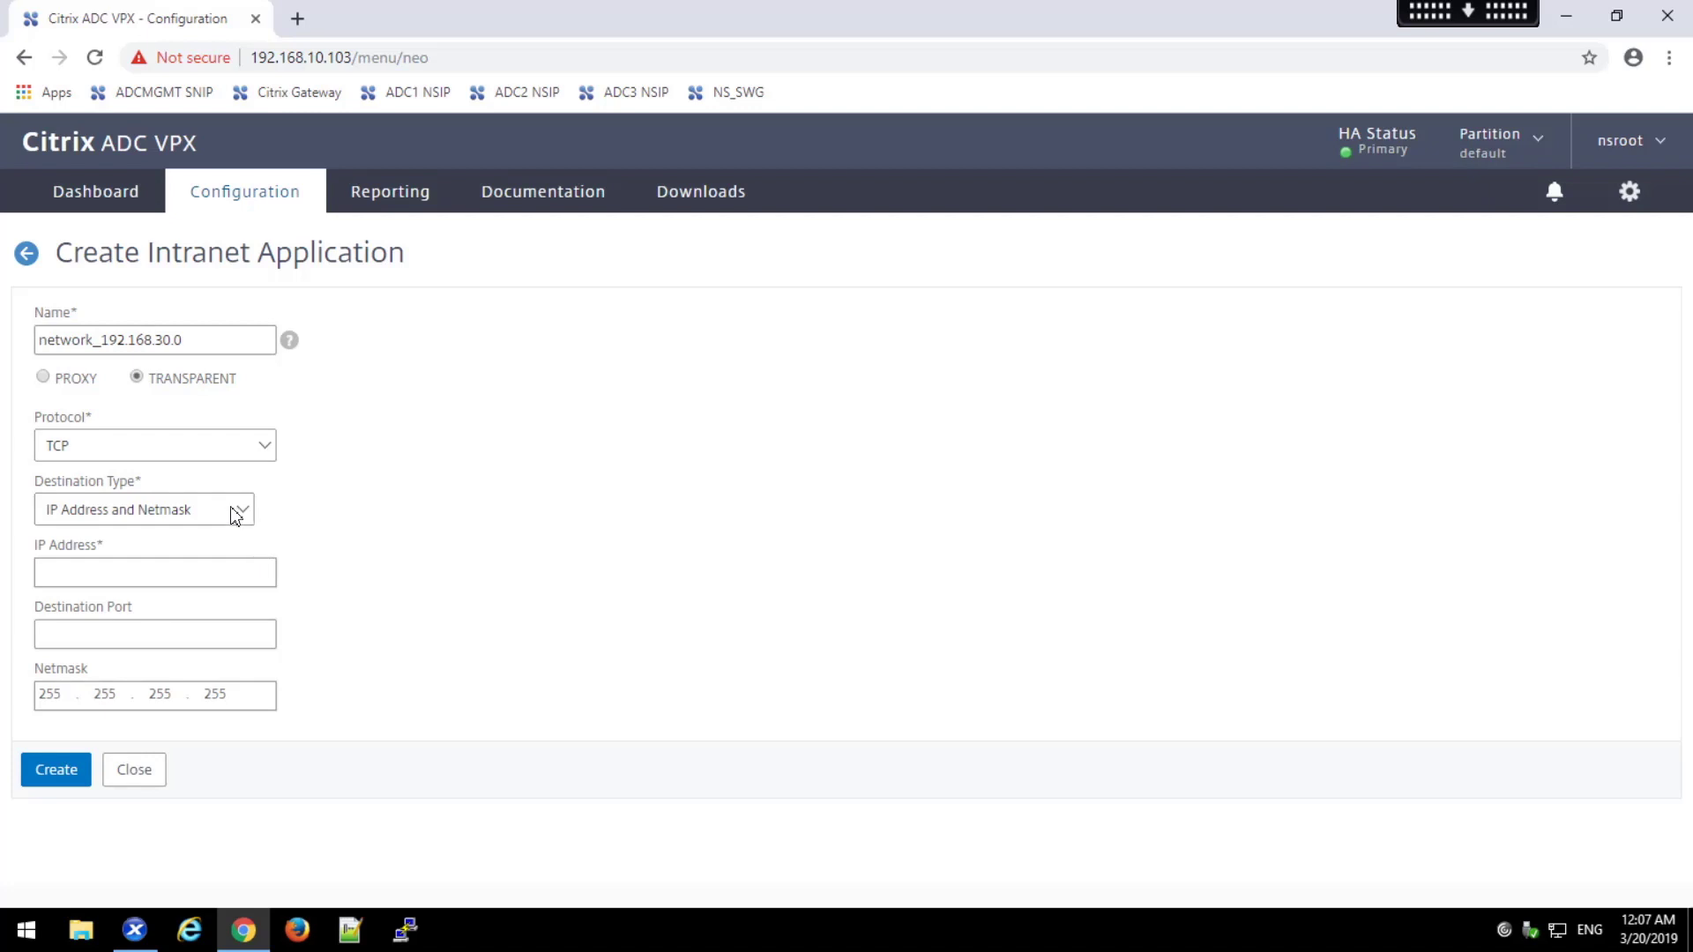
click(229, 584)
text(192.1)
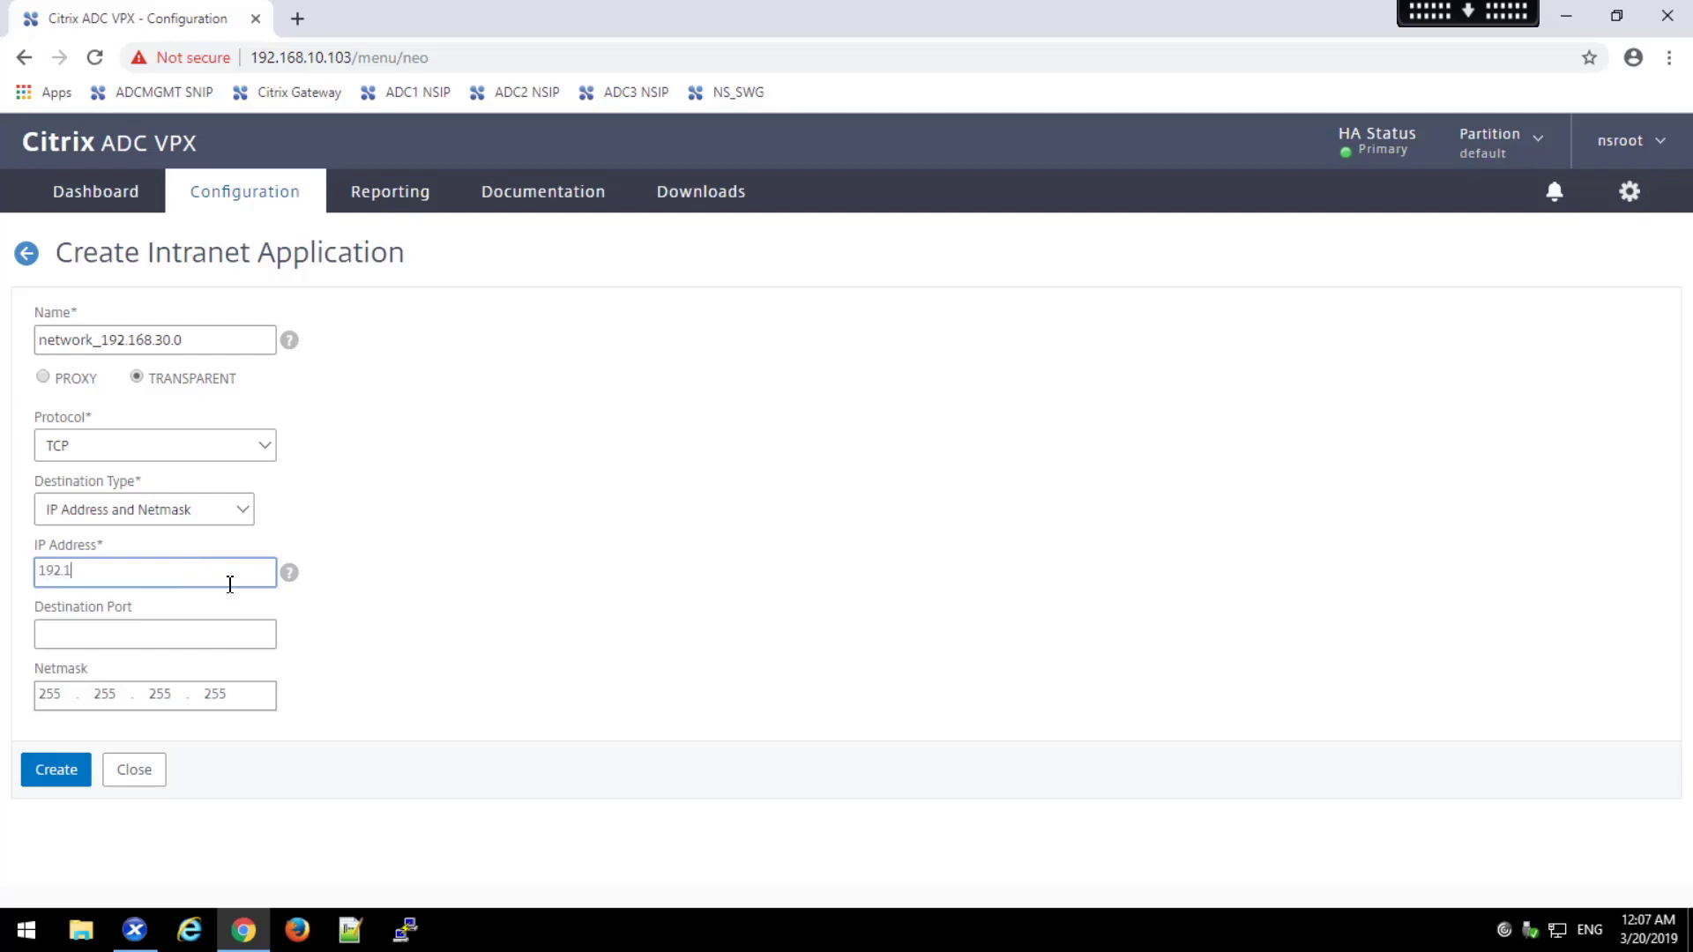
text(68.30.0)
click(248, 696)
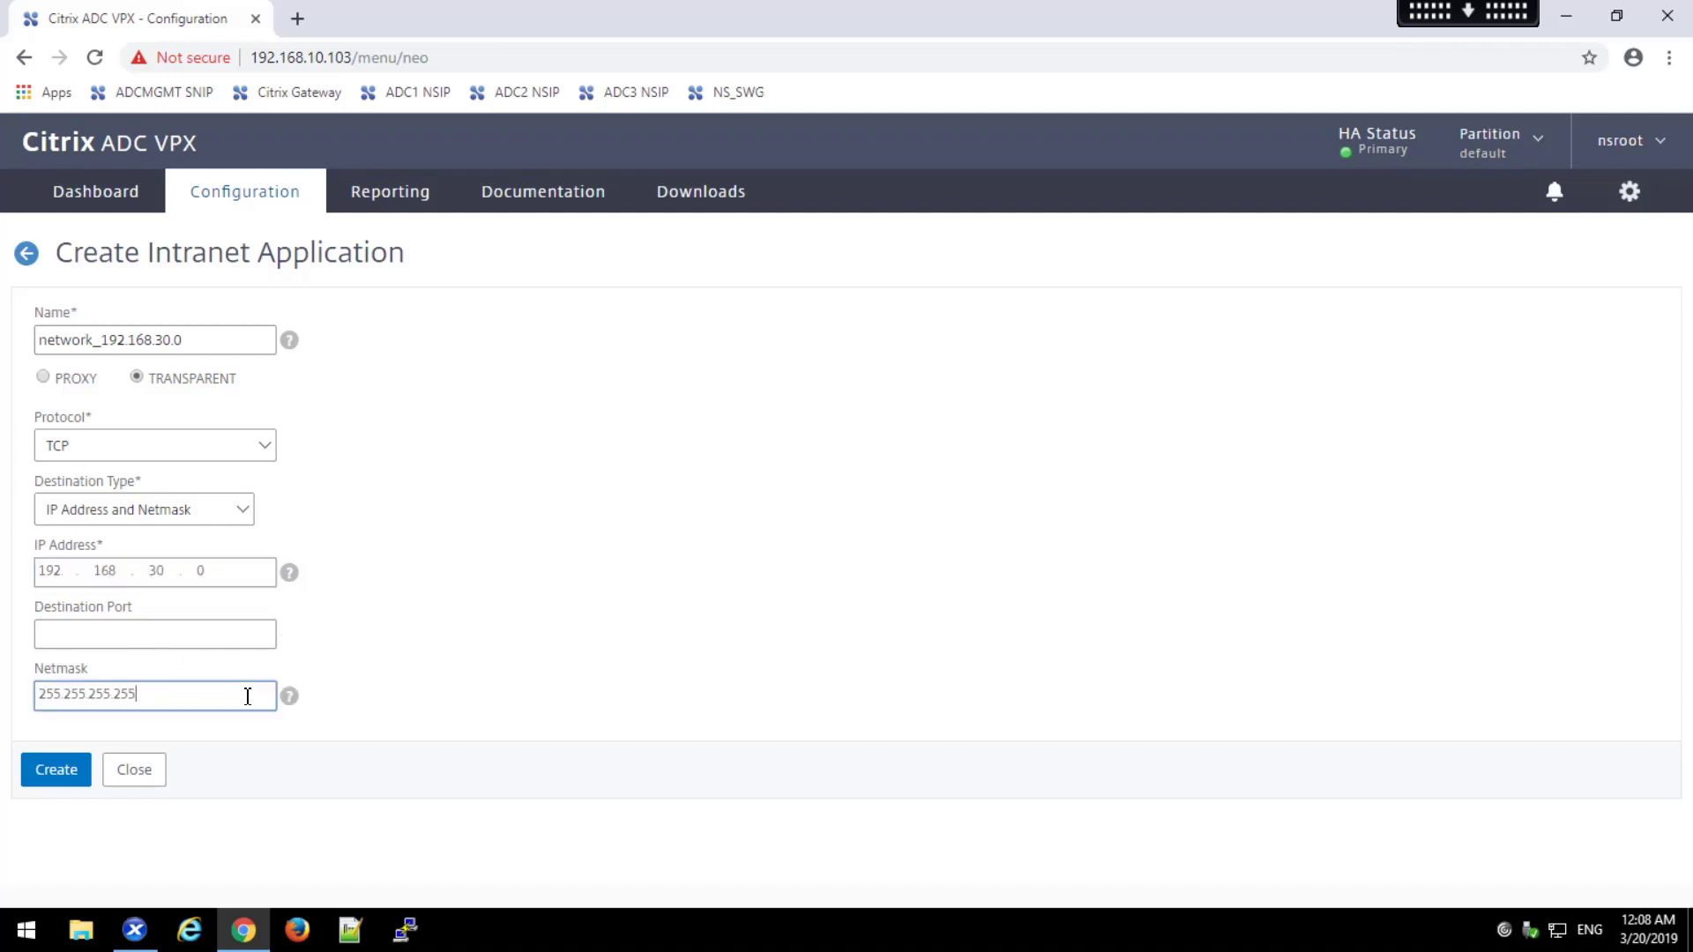
key(BackSpace)
key(BackSpace)
key(BackSpace)
text(0)
click(56, 770)
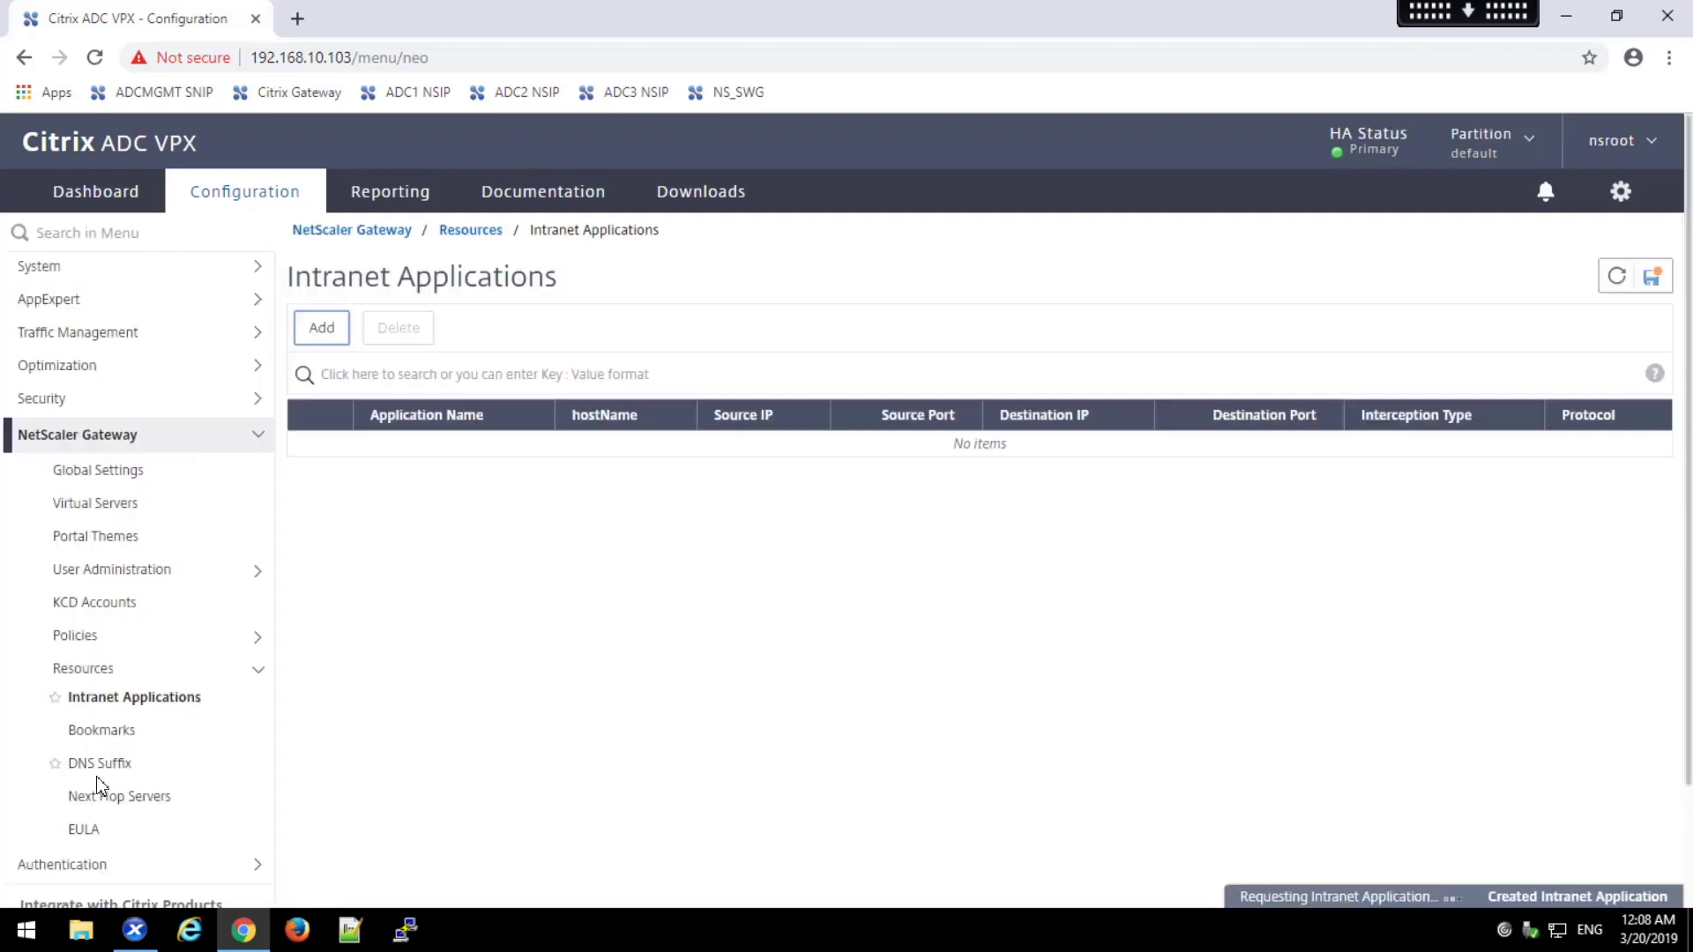
Step: Create network_172.21.10.0 with IP 172.21.10.0 and the destination port cleared
click(323, 340)
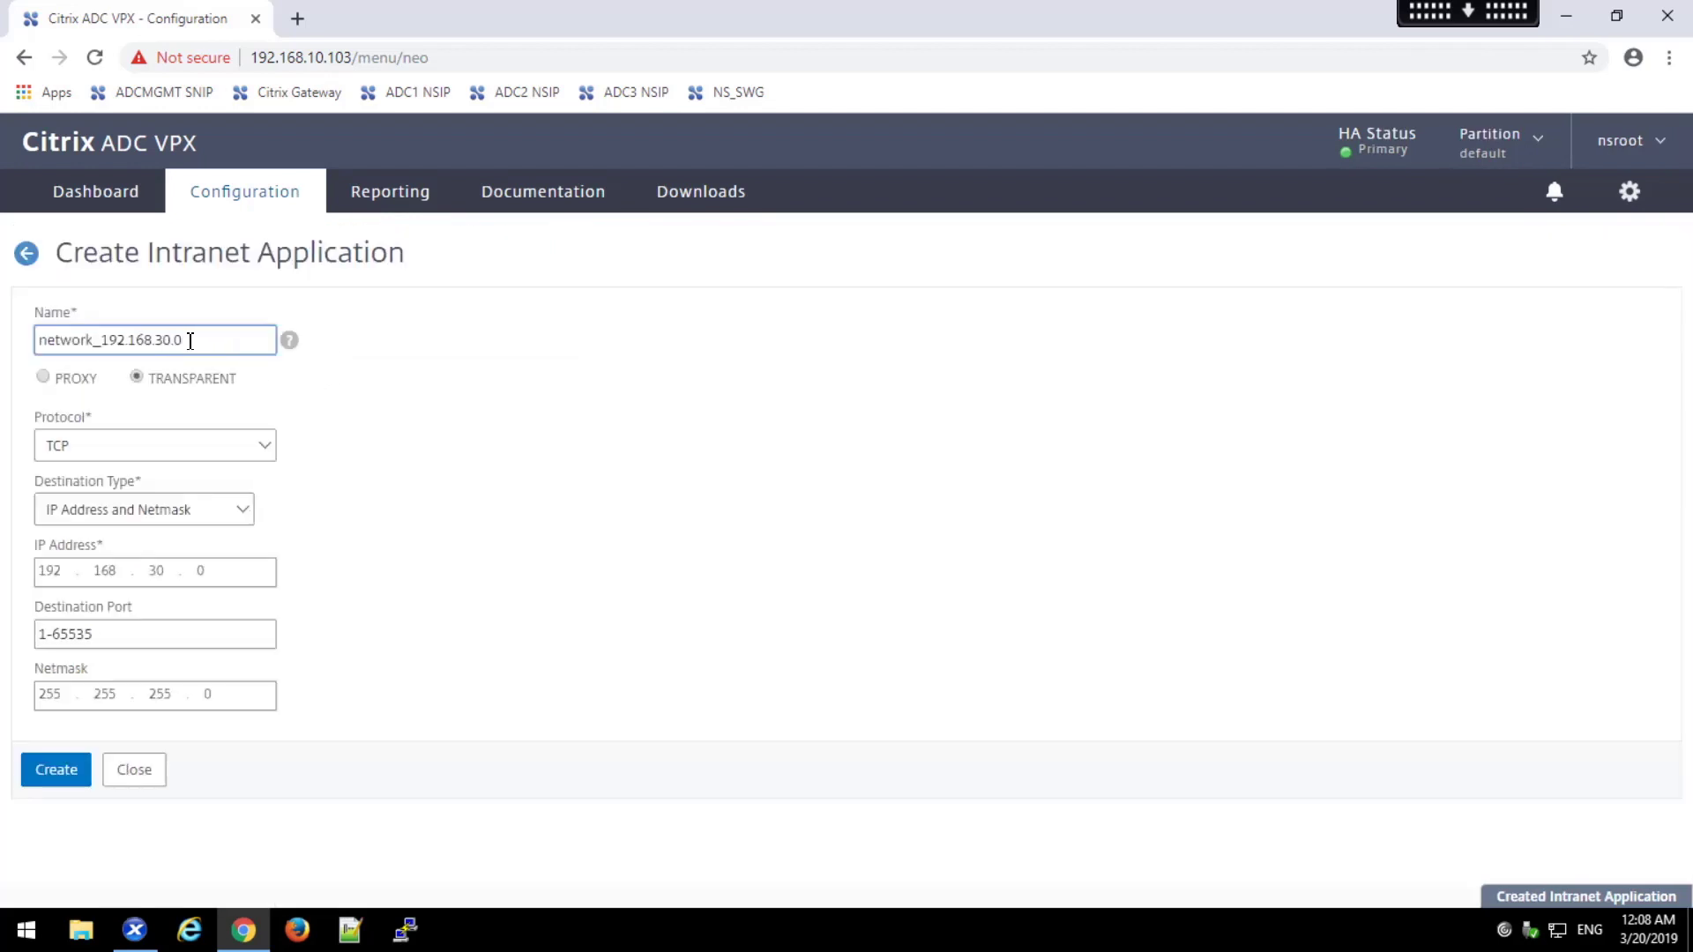
drag(187, 347, 112, 356)
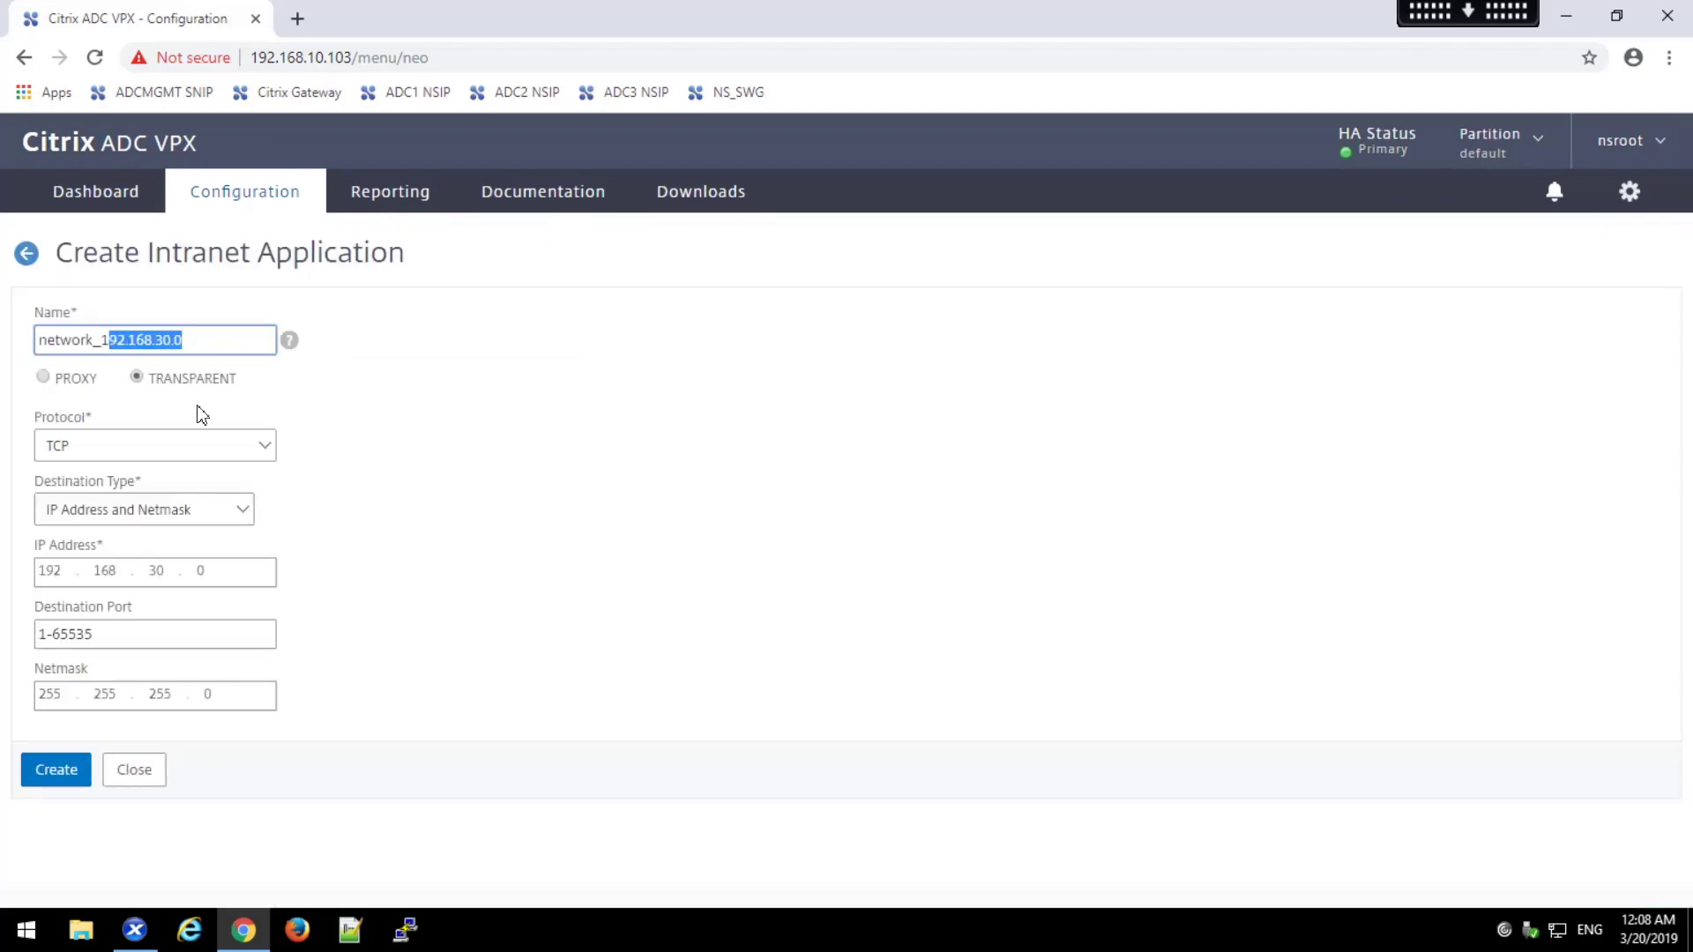
text(72.21.10.0)
click(242, 578)
drag(243, 578, 7, 593)
text(172.2)
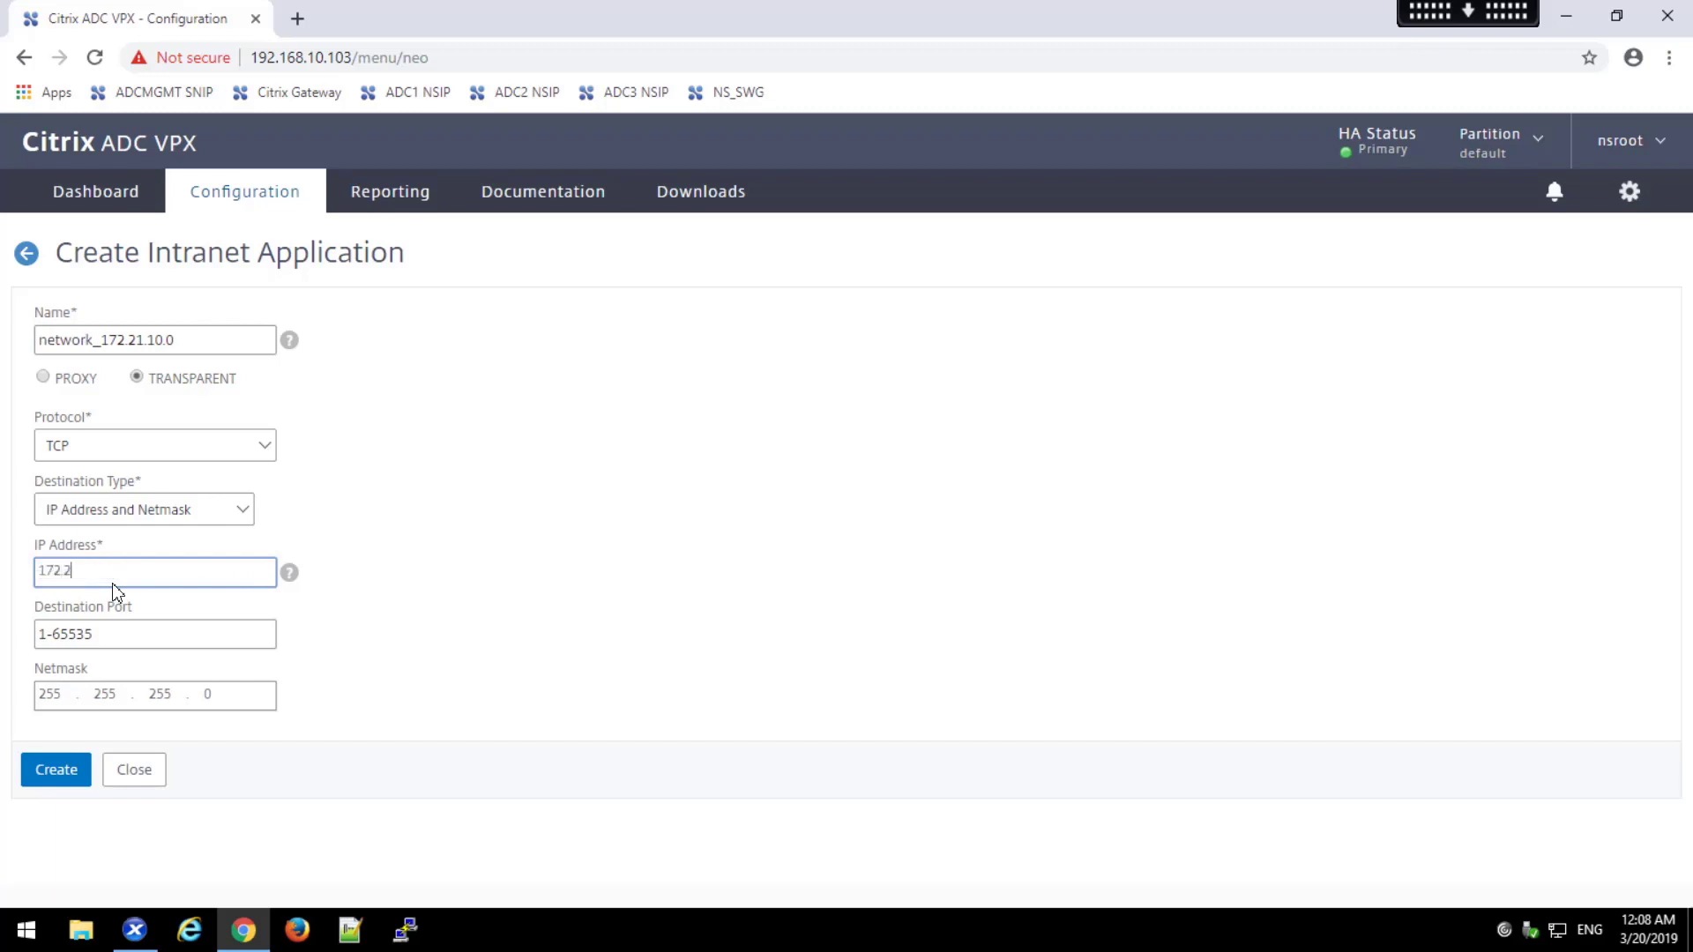
text(1.10.0)
key(Tab)
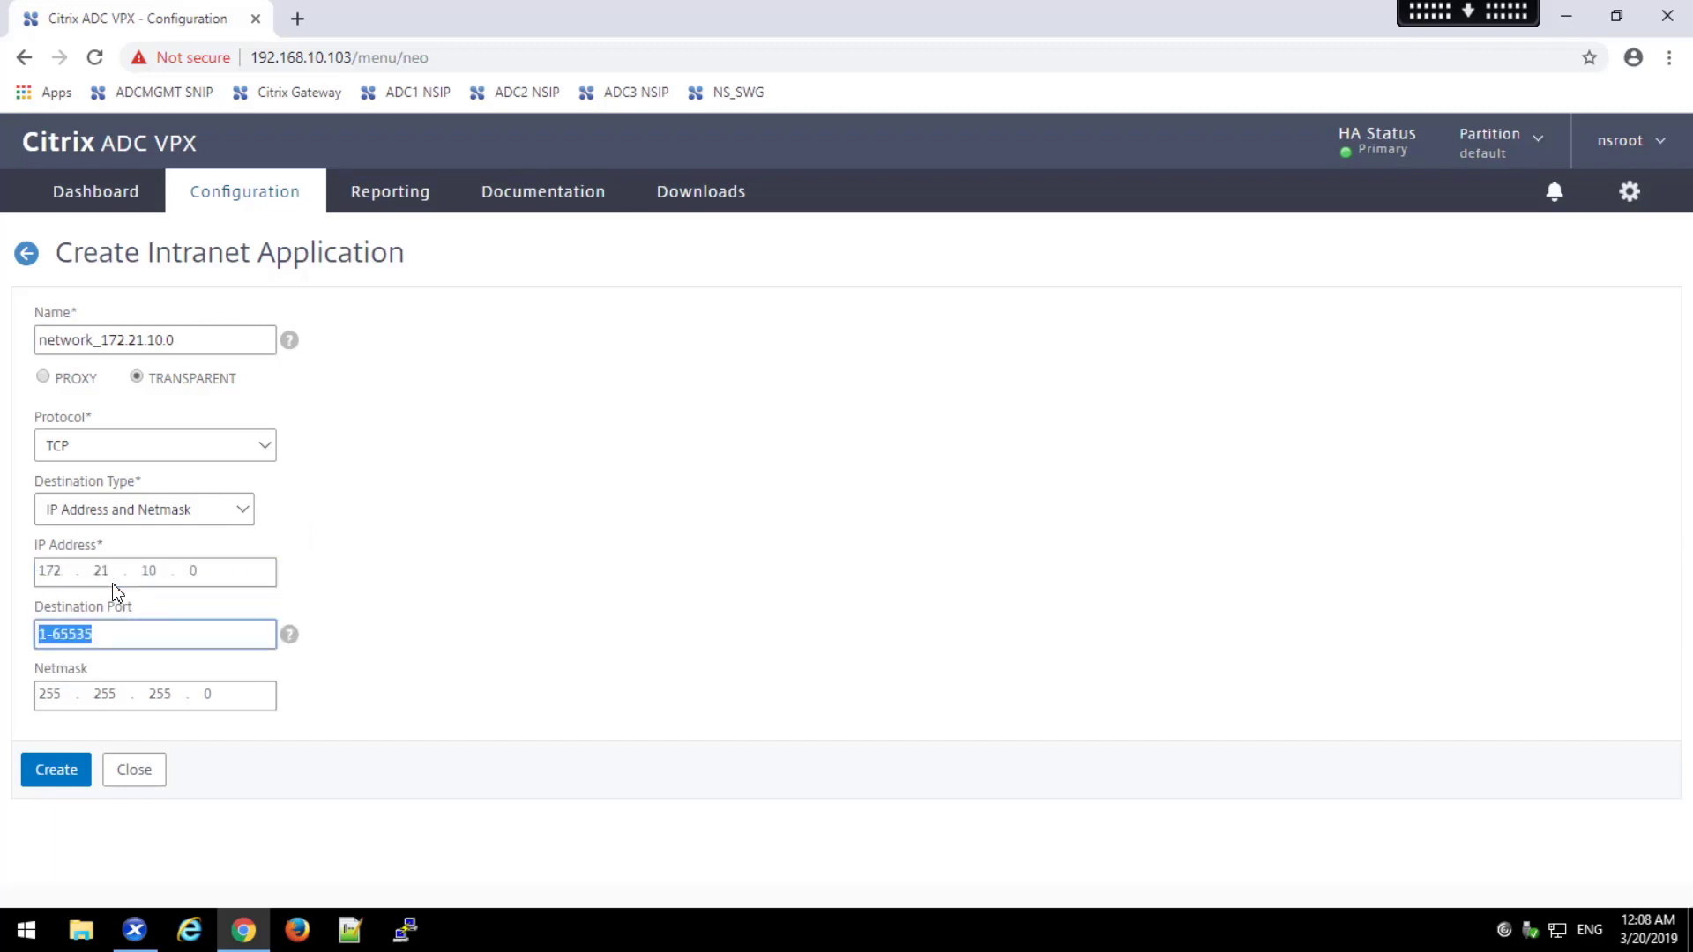
key(BackSpace)
click(59, 771)
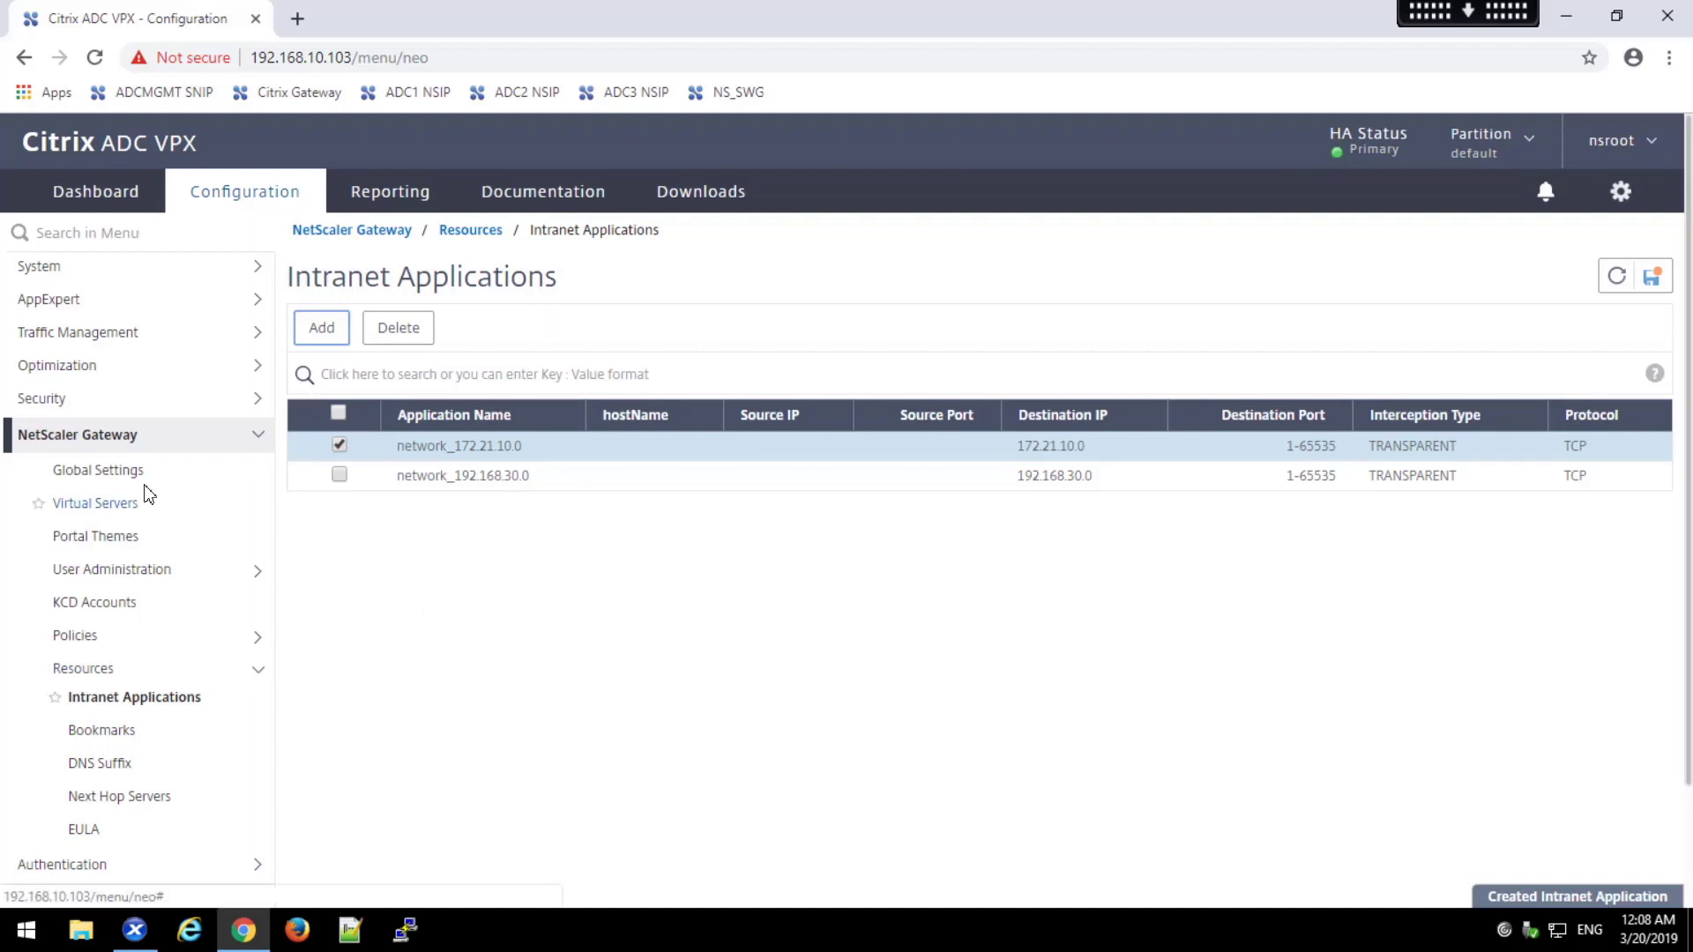
Step: Edit the UG_VPN_myGateway virtual server and add an Intranet Applications section to it
click(137, 508)
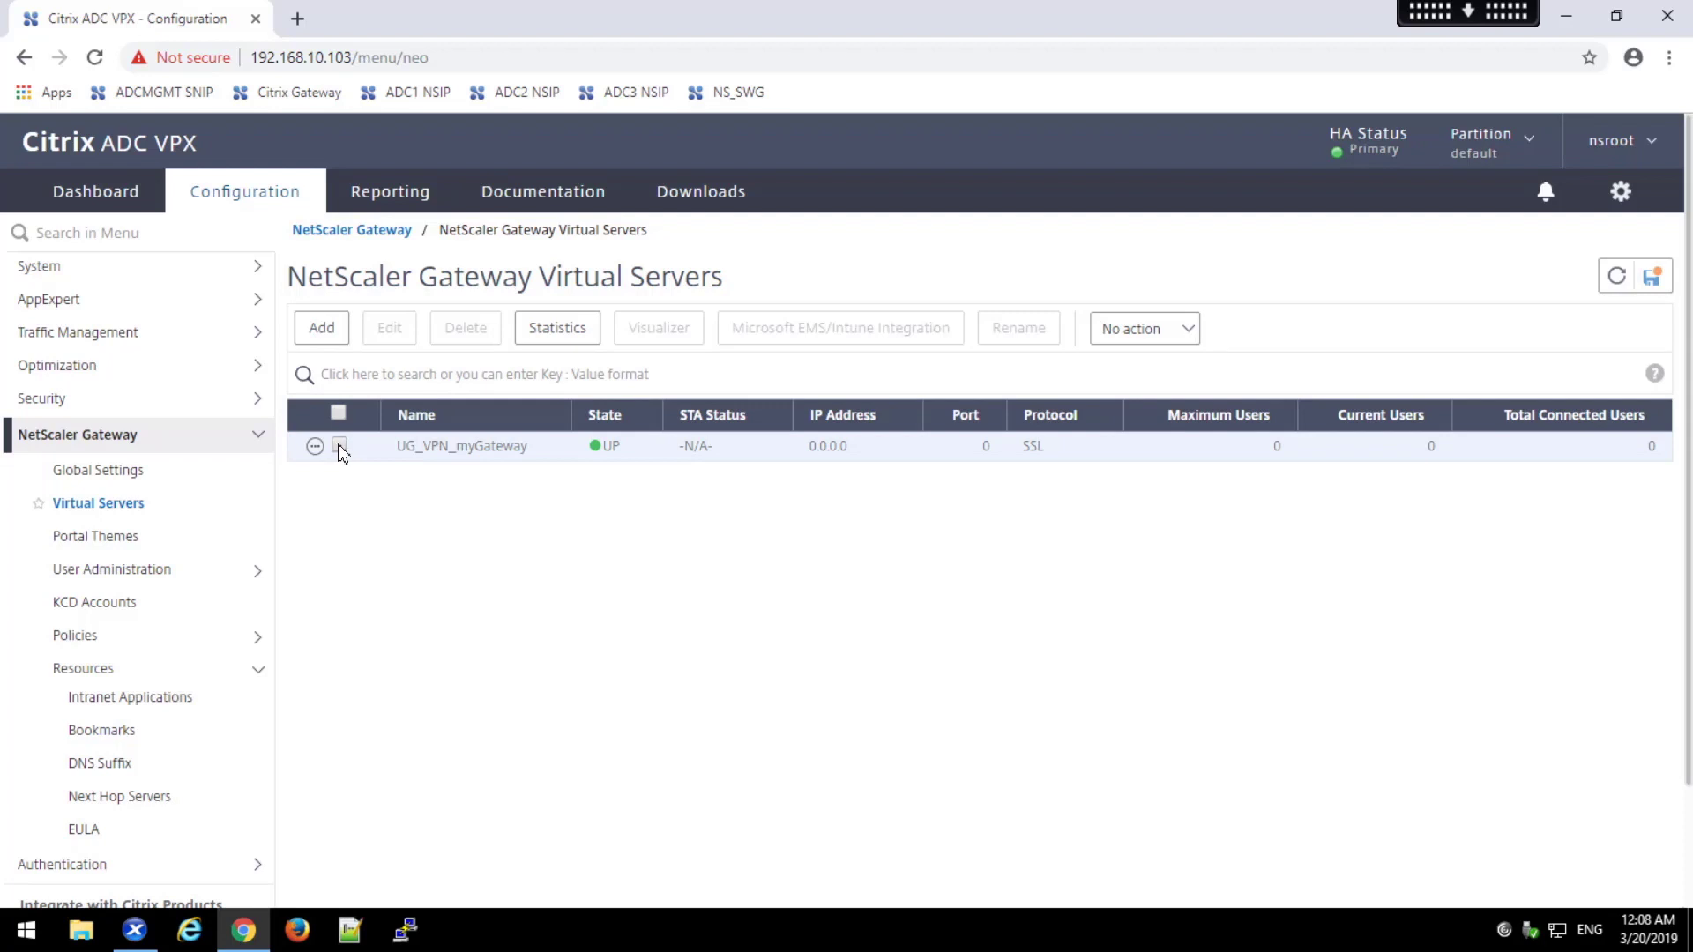
click(340, 445)
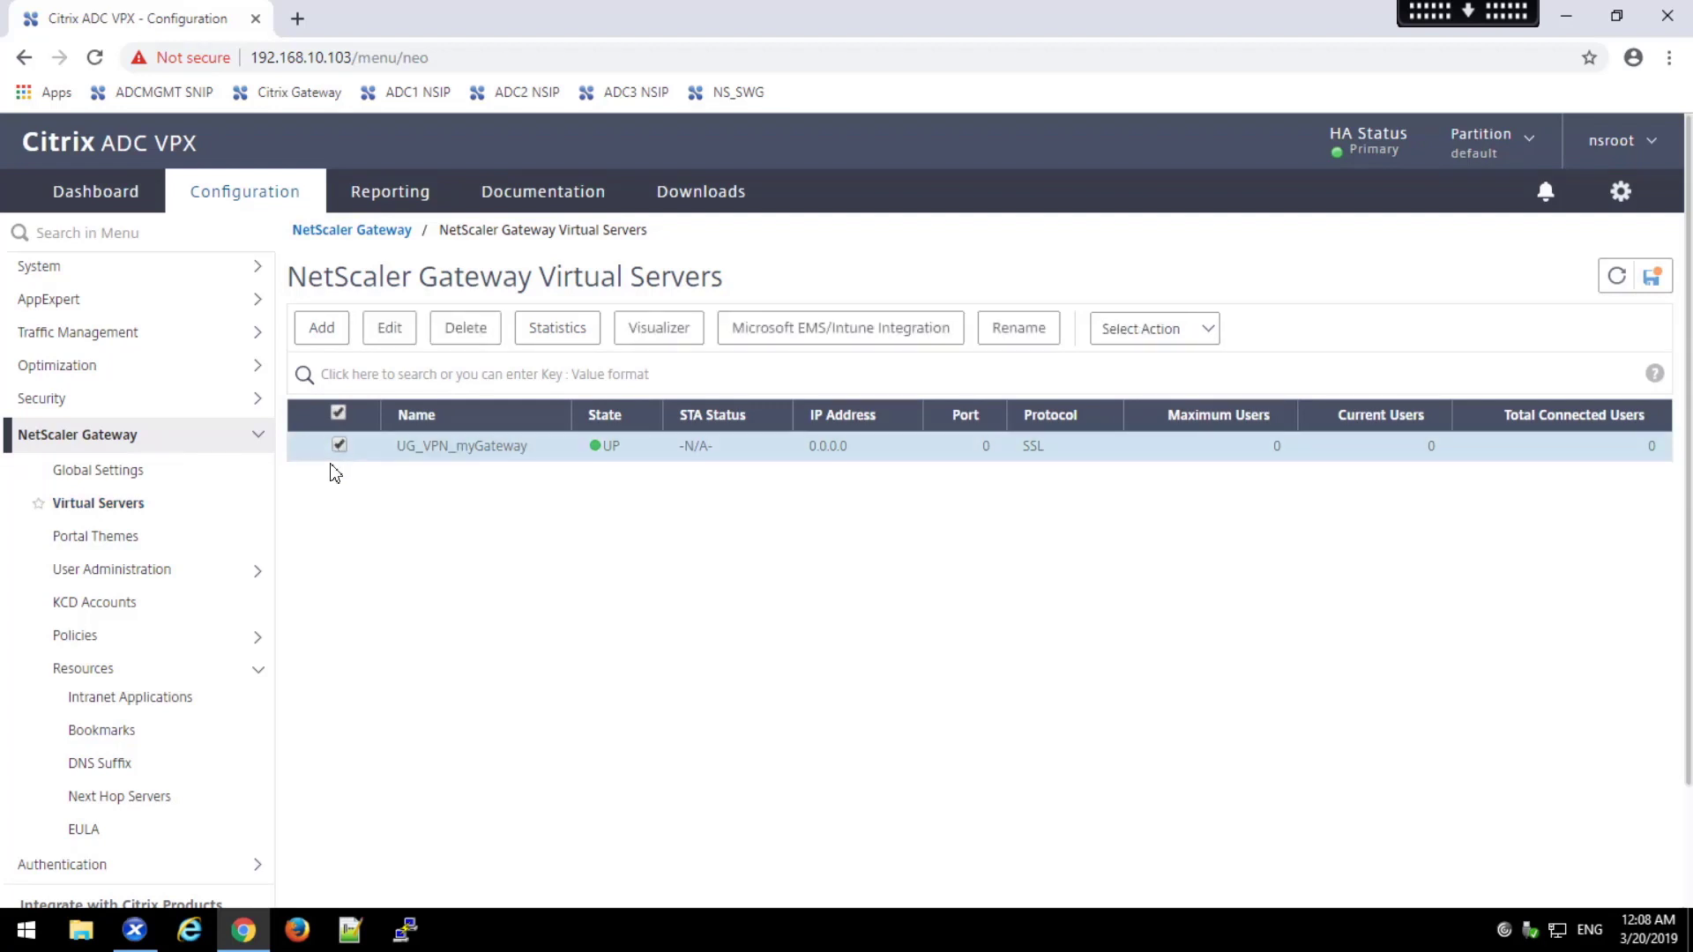
click(388, 330)
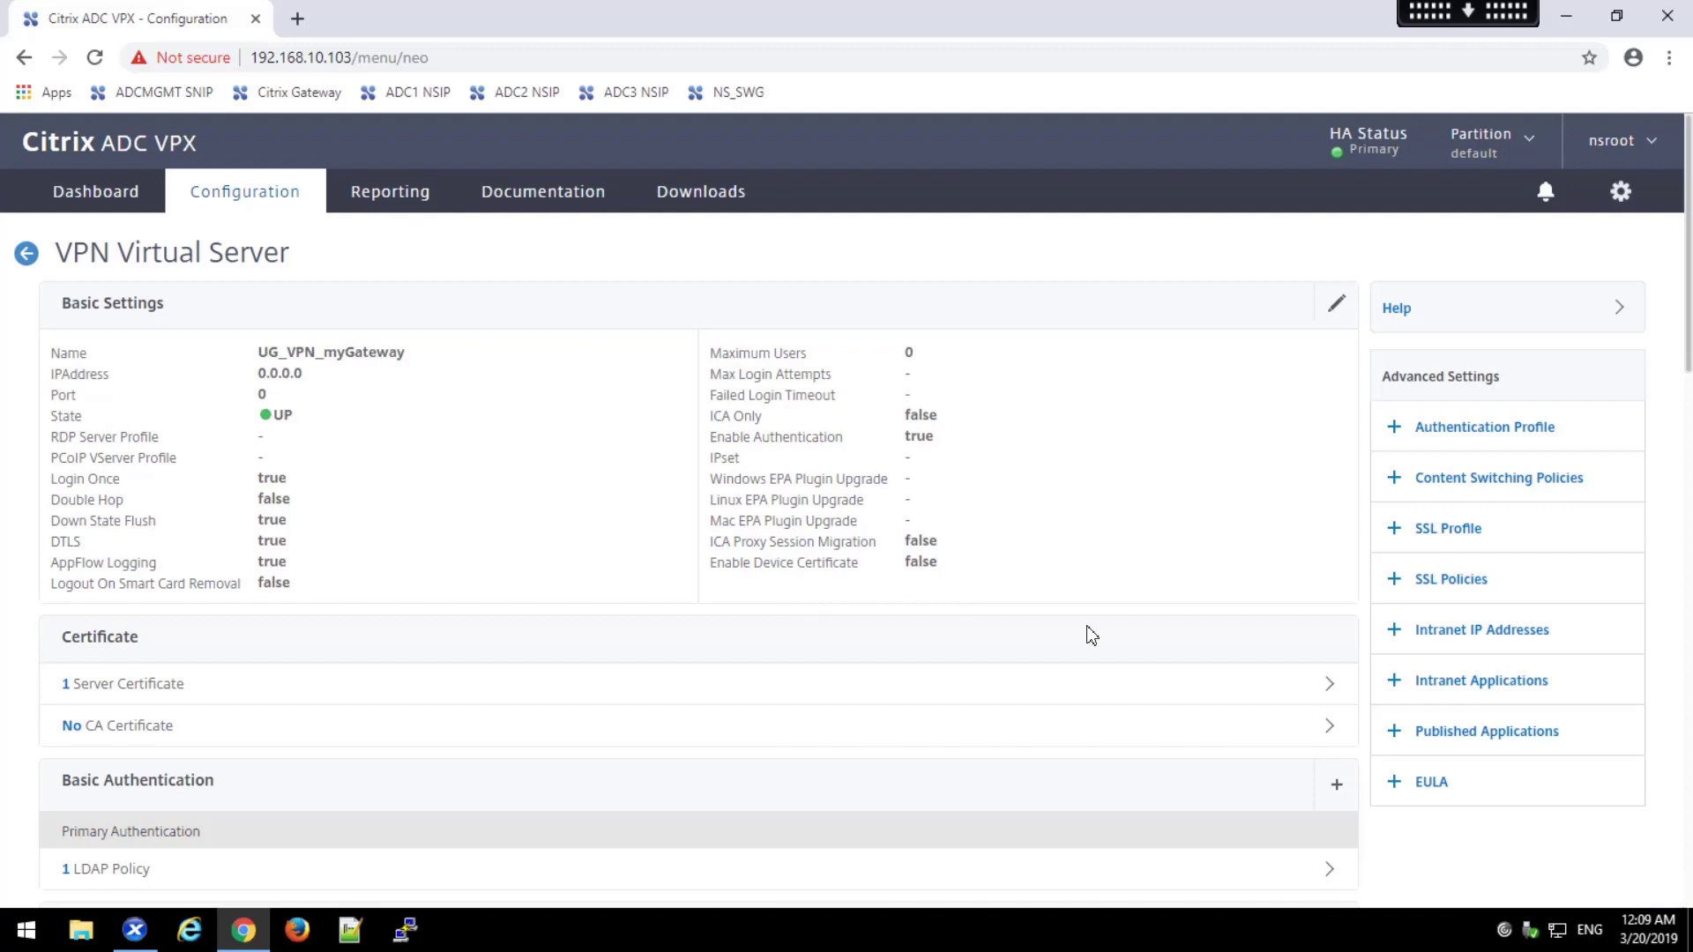
click(1458, 692)
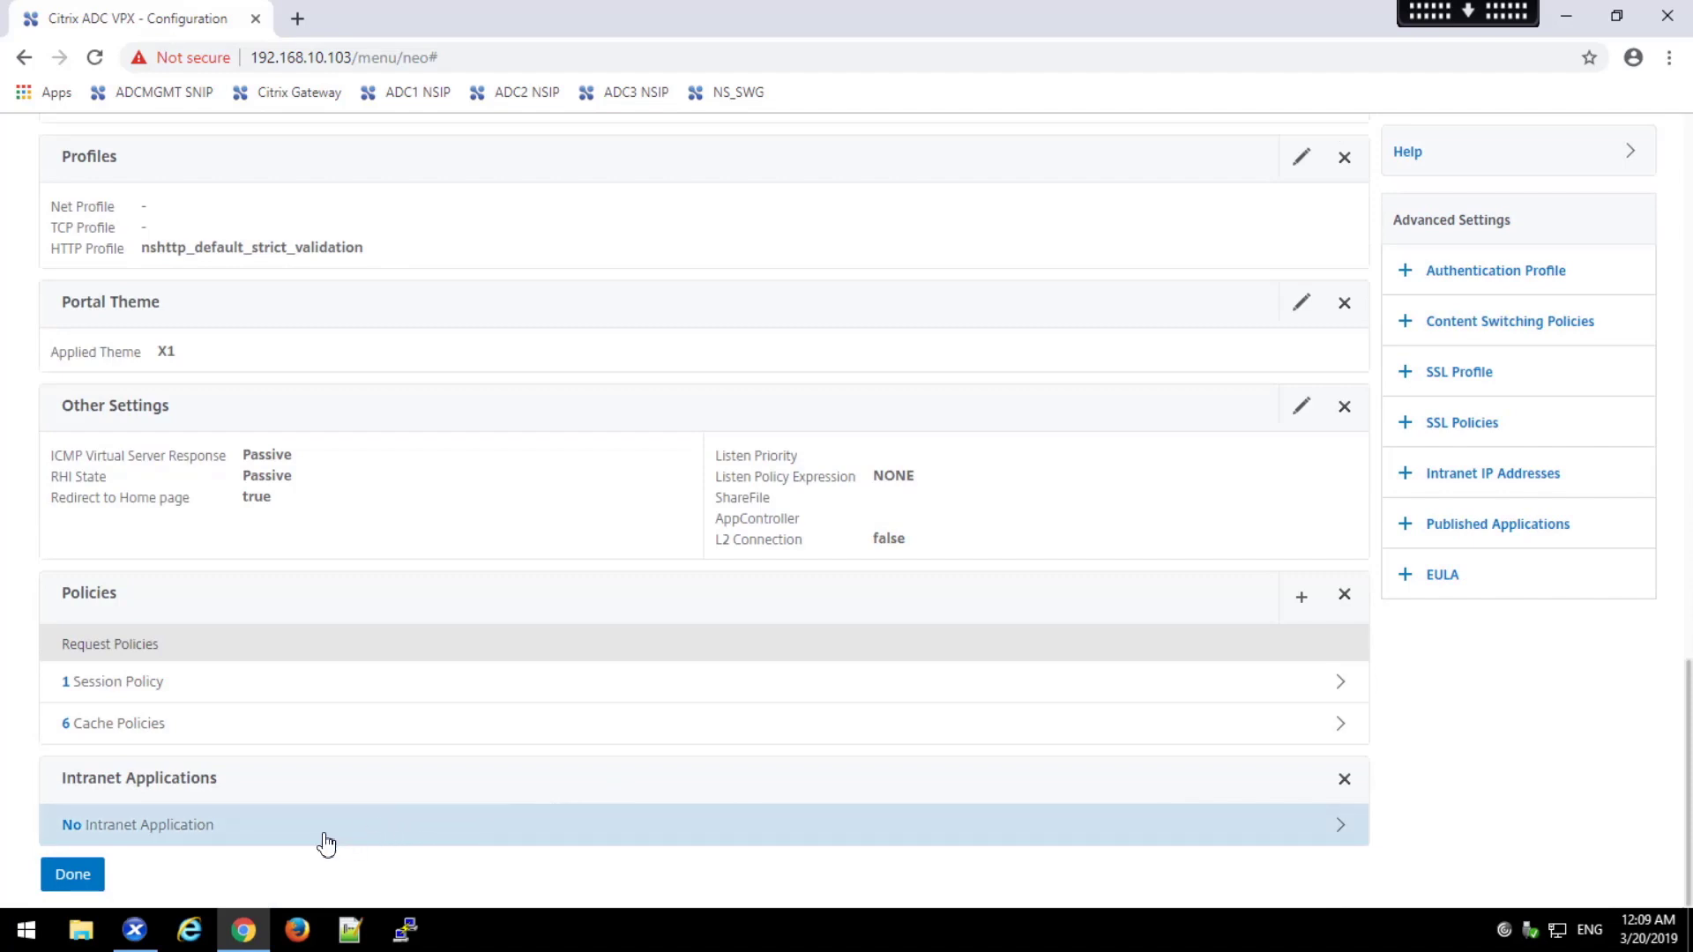
Step: Bind the network_192.168.30.0 intranet application to UG_VPN_myGateway
click(132, 828)
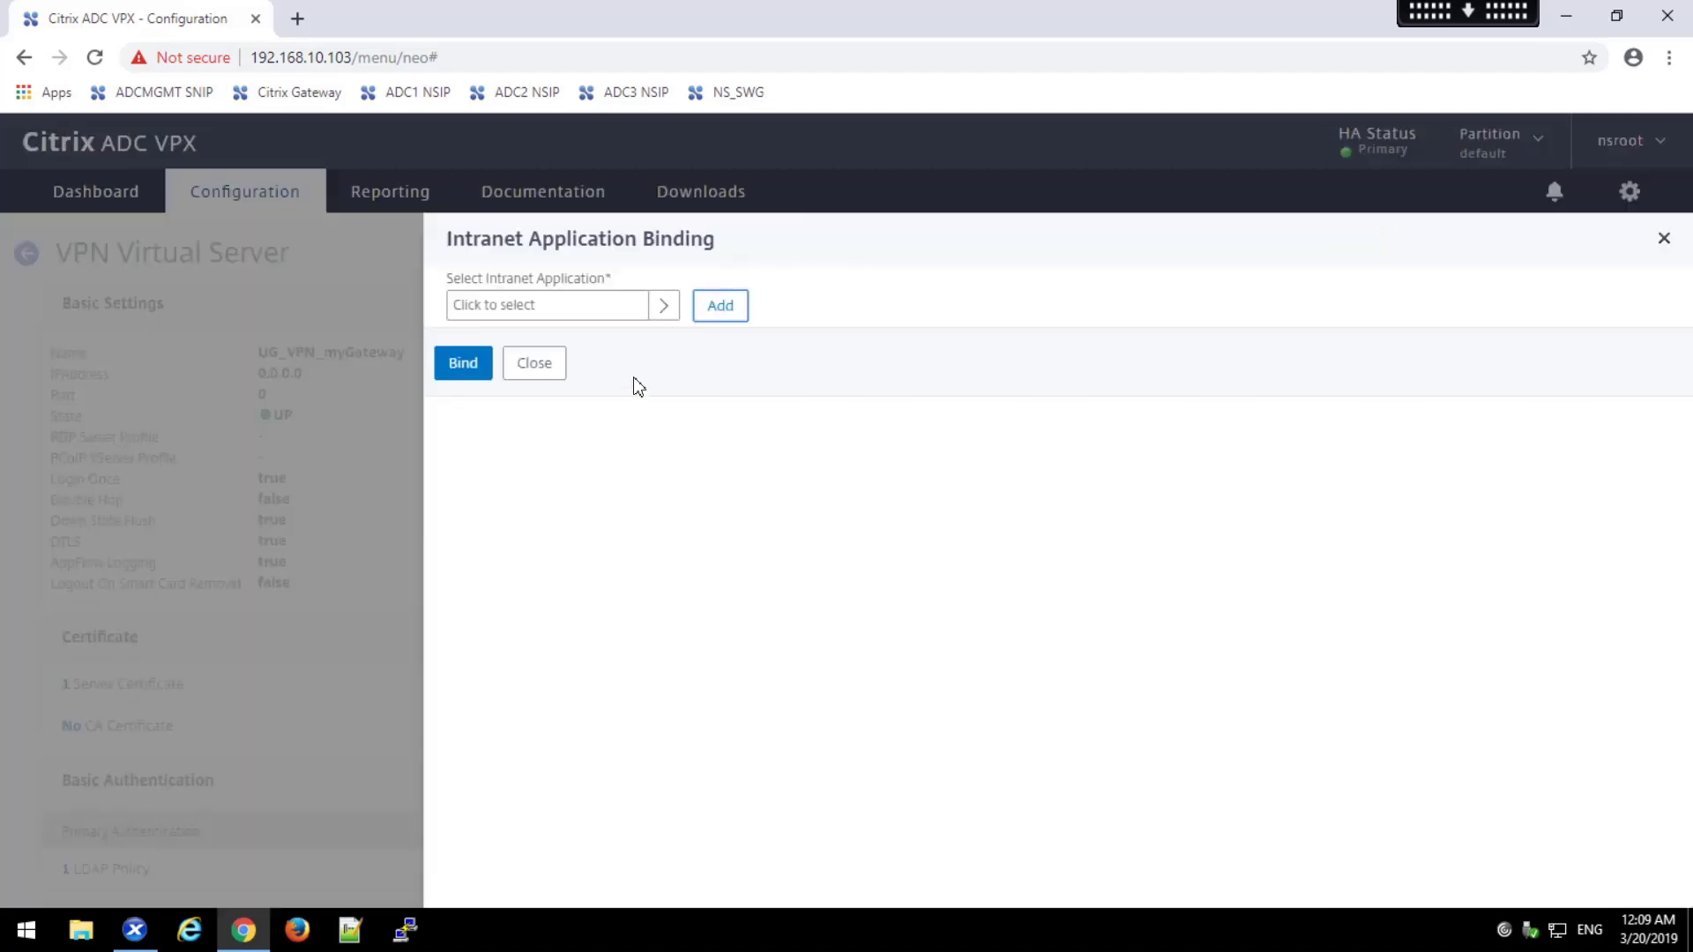
click(567, 311)
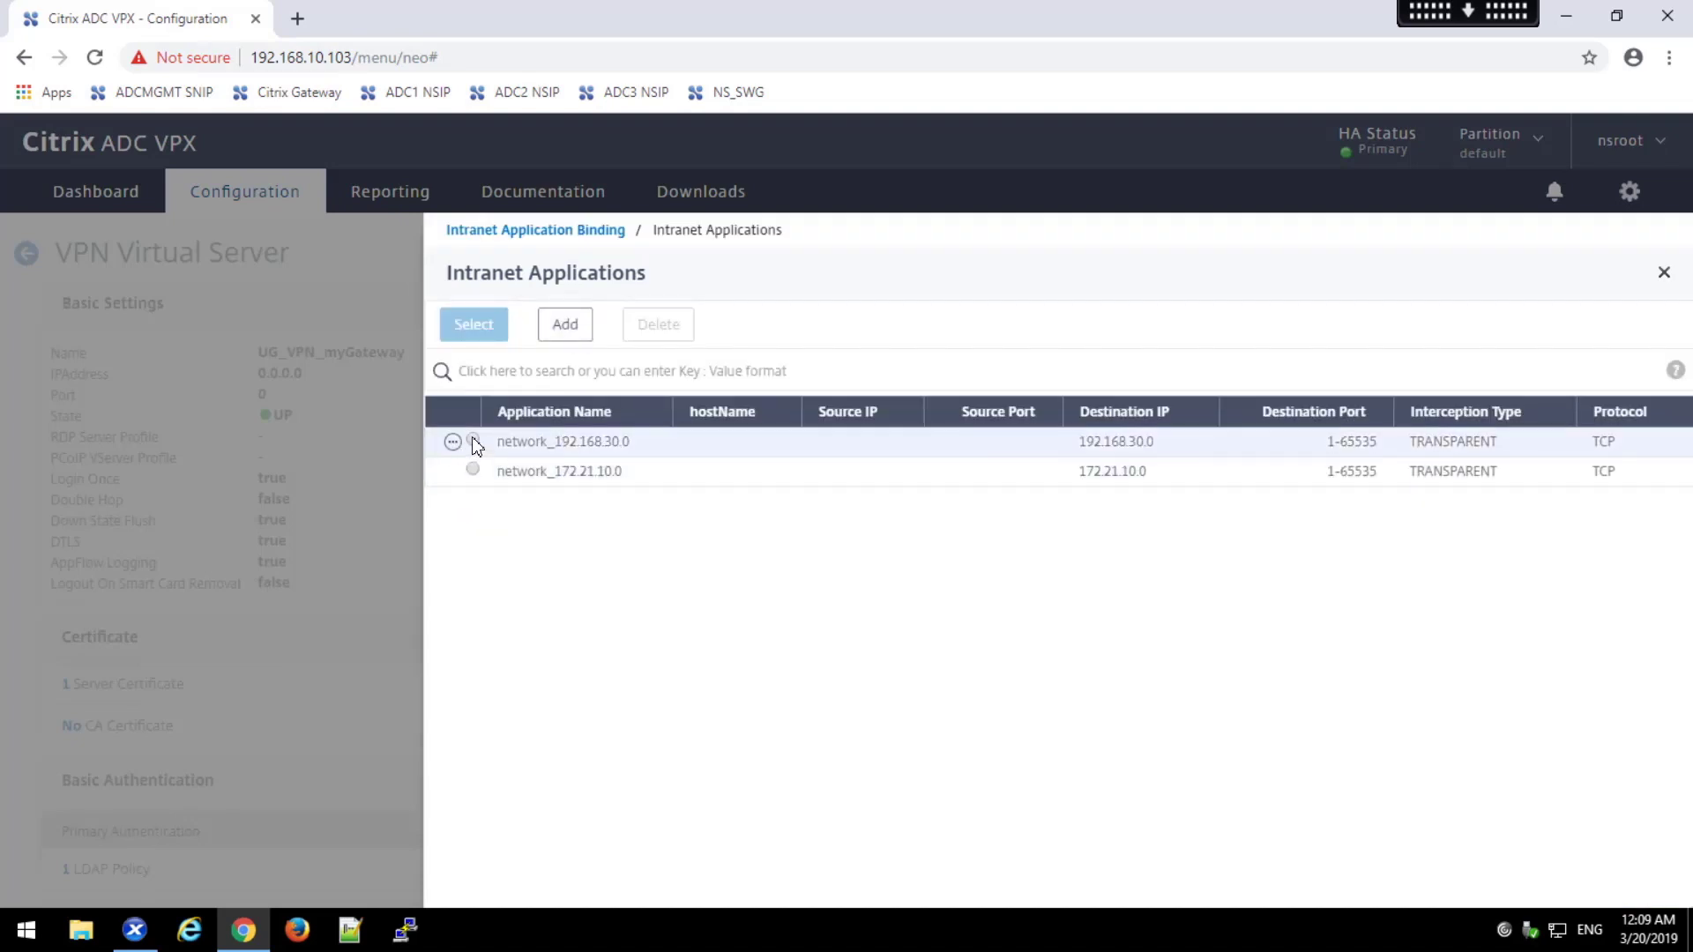
click(473, 443)
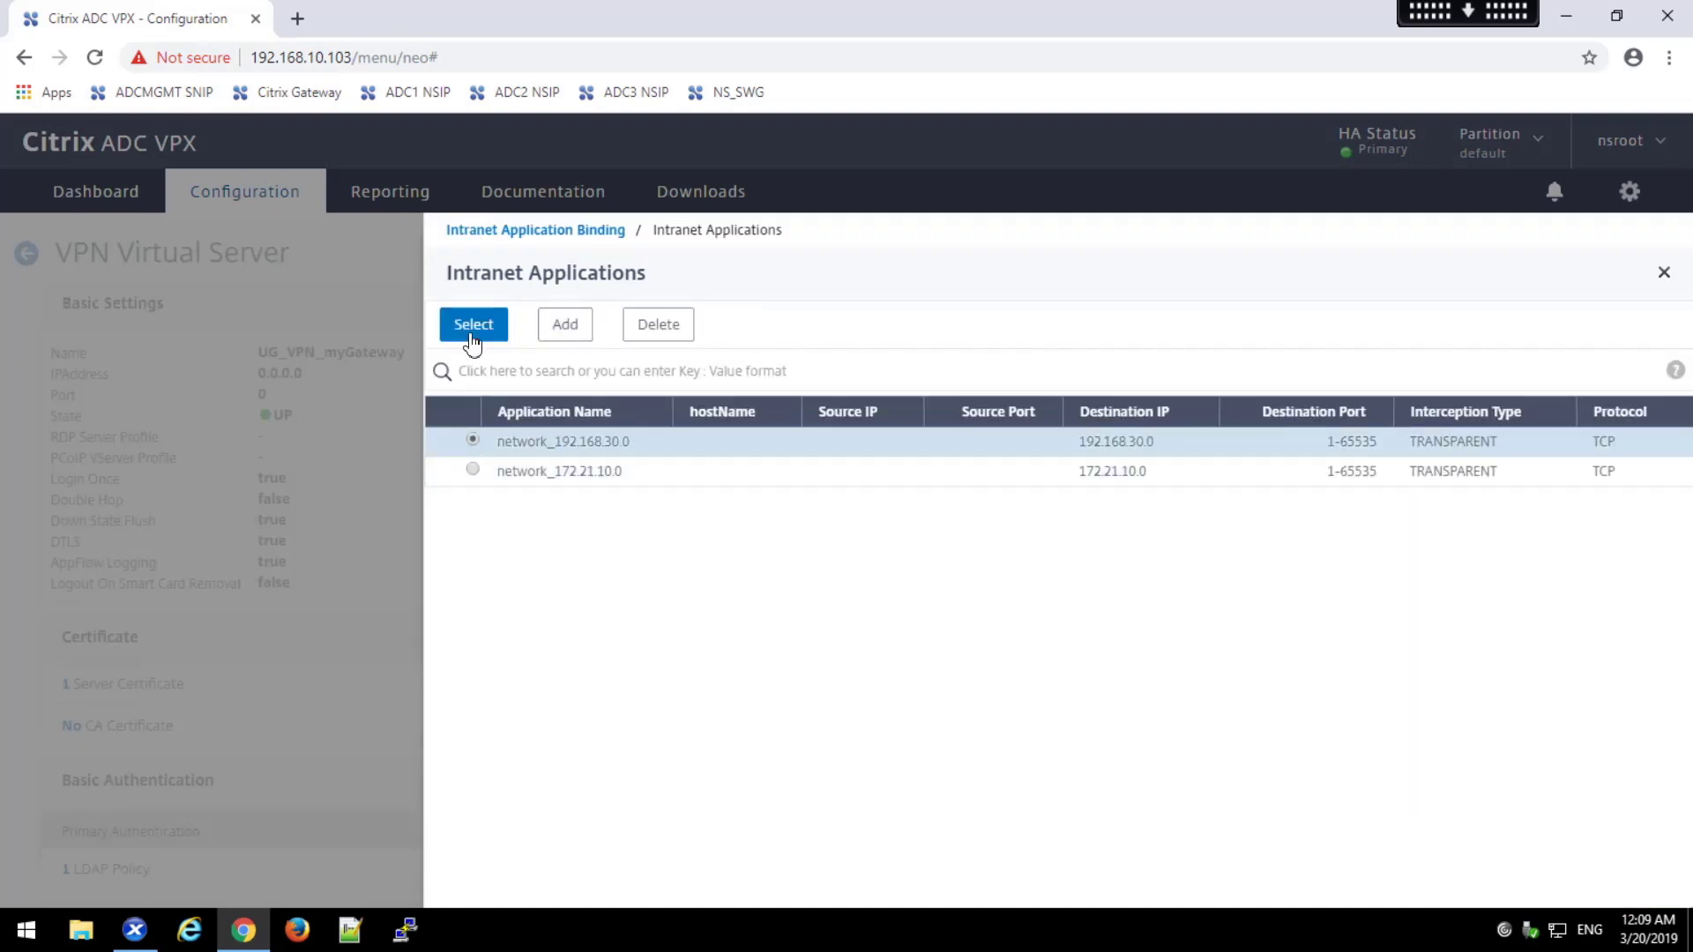
click(473, 328)
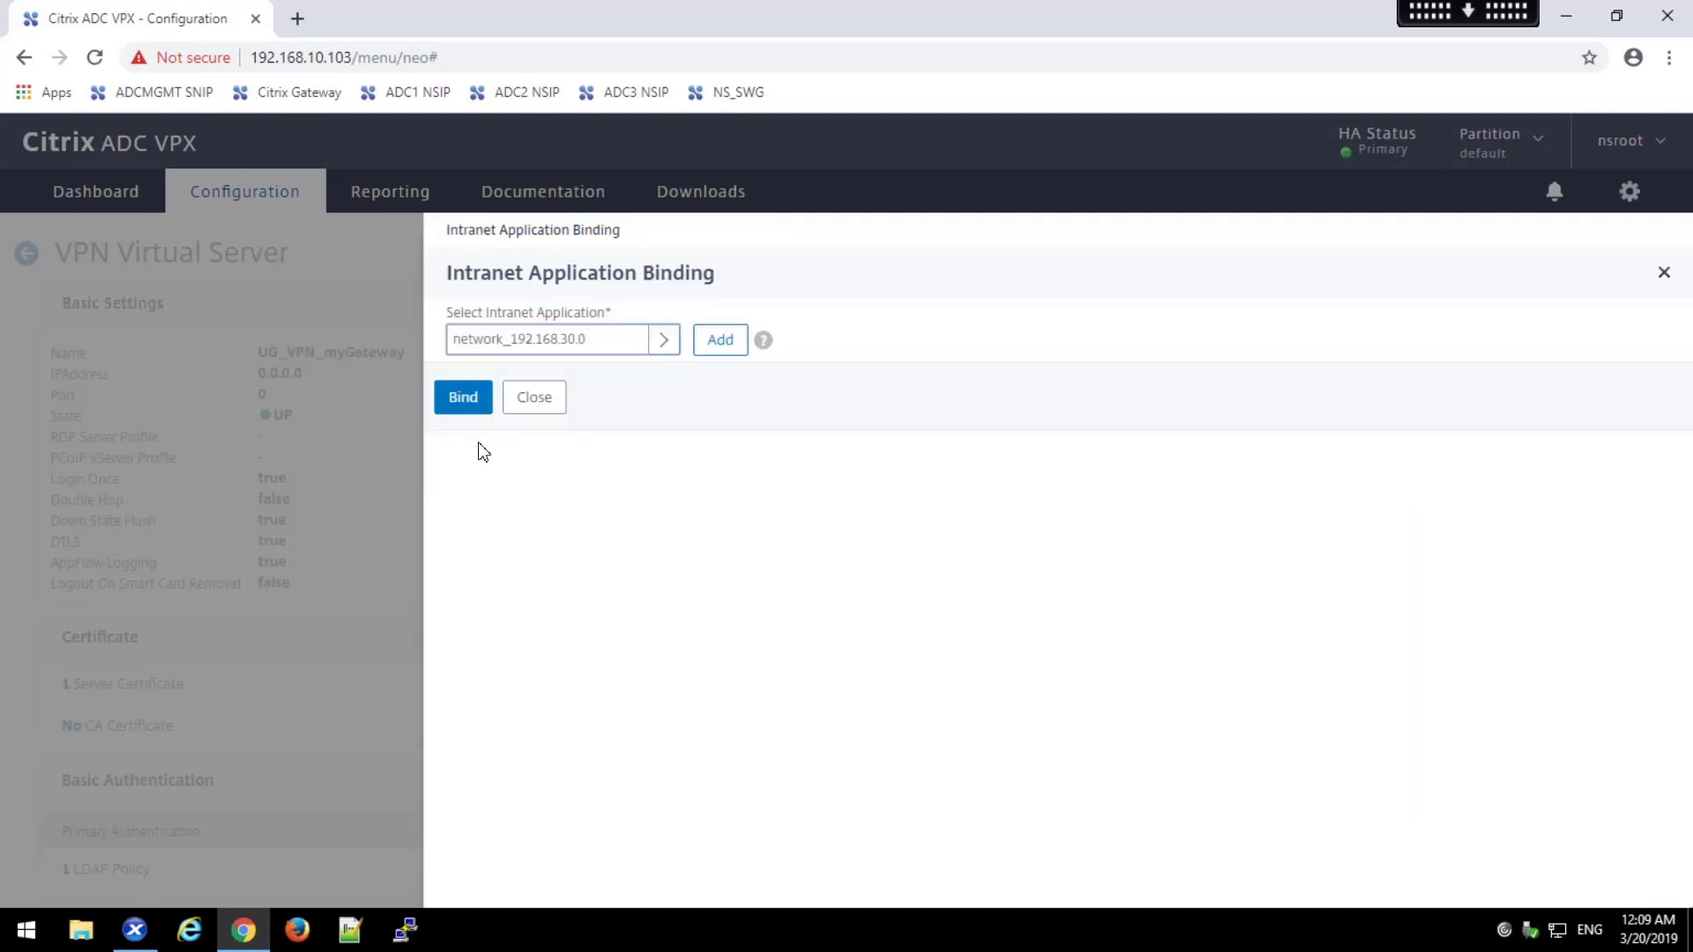
click(463, 398)
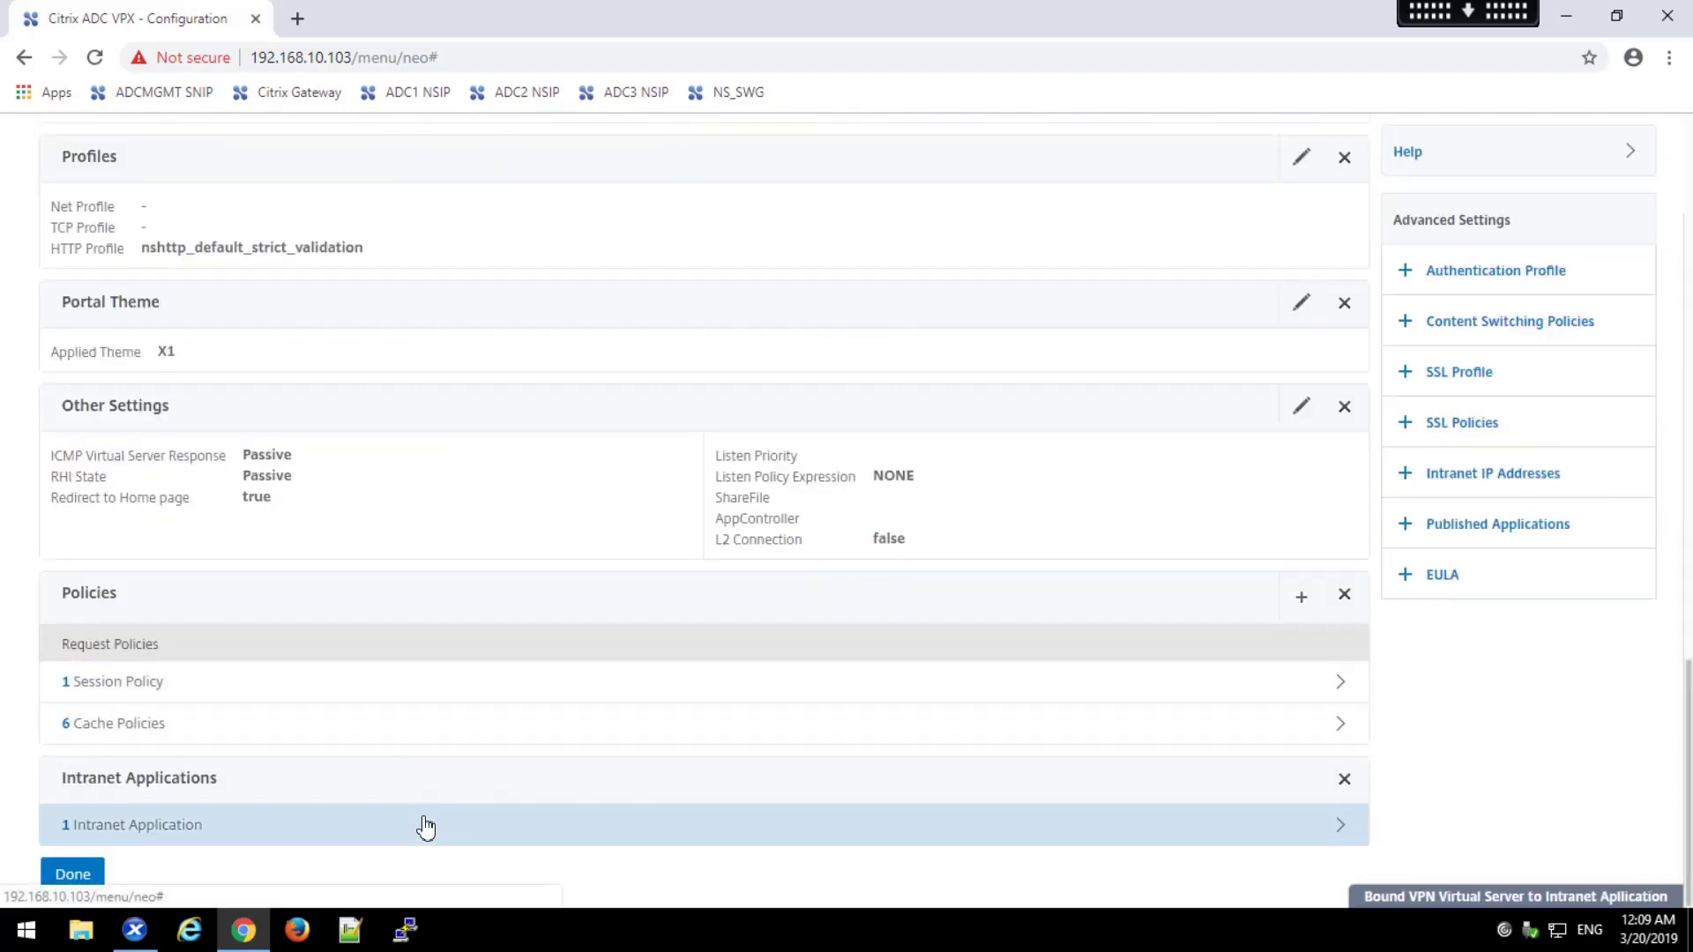
Step: Bind network_172.21.10.0 as well, then close the bindings list
click(426, 827)
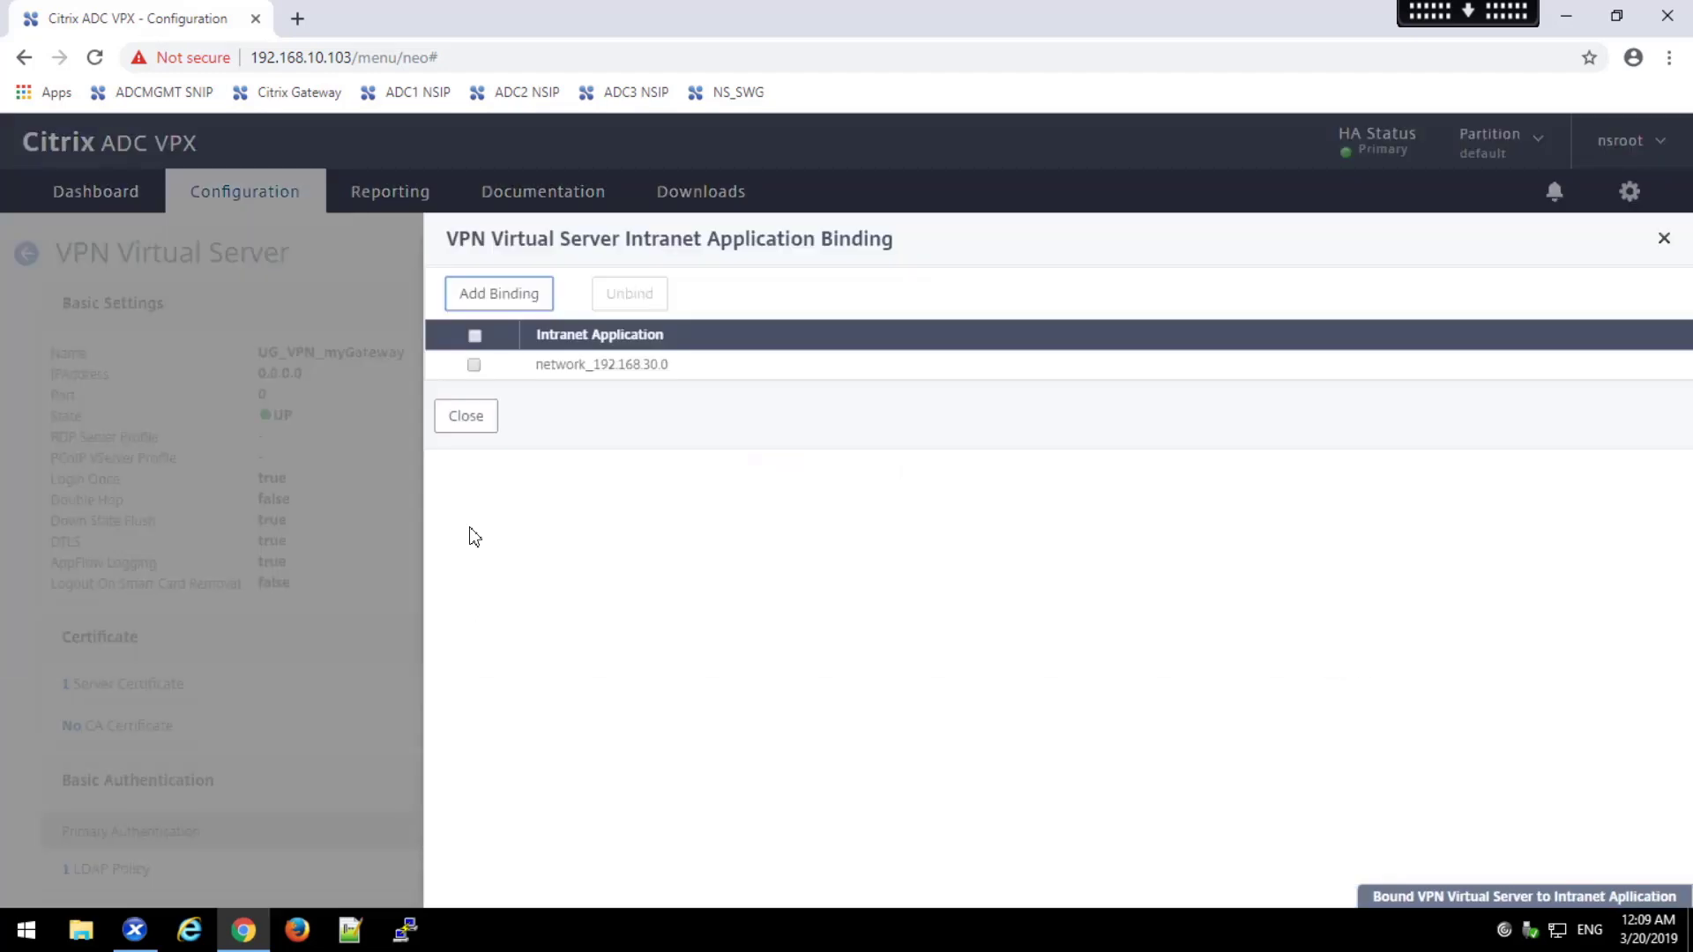
click(494, 295)
click(510, 343)
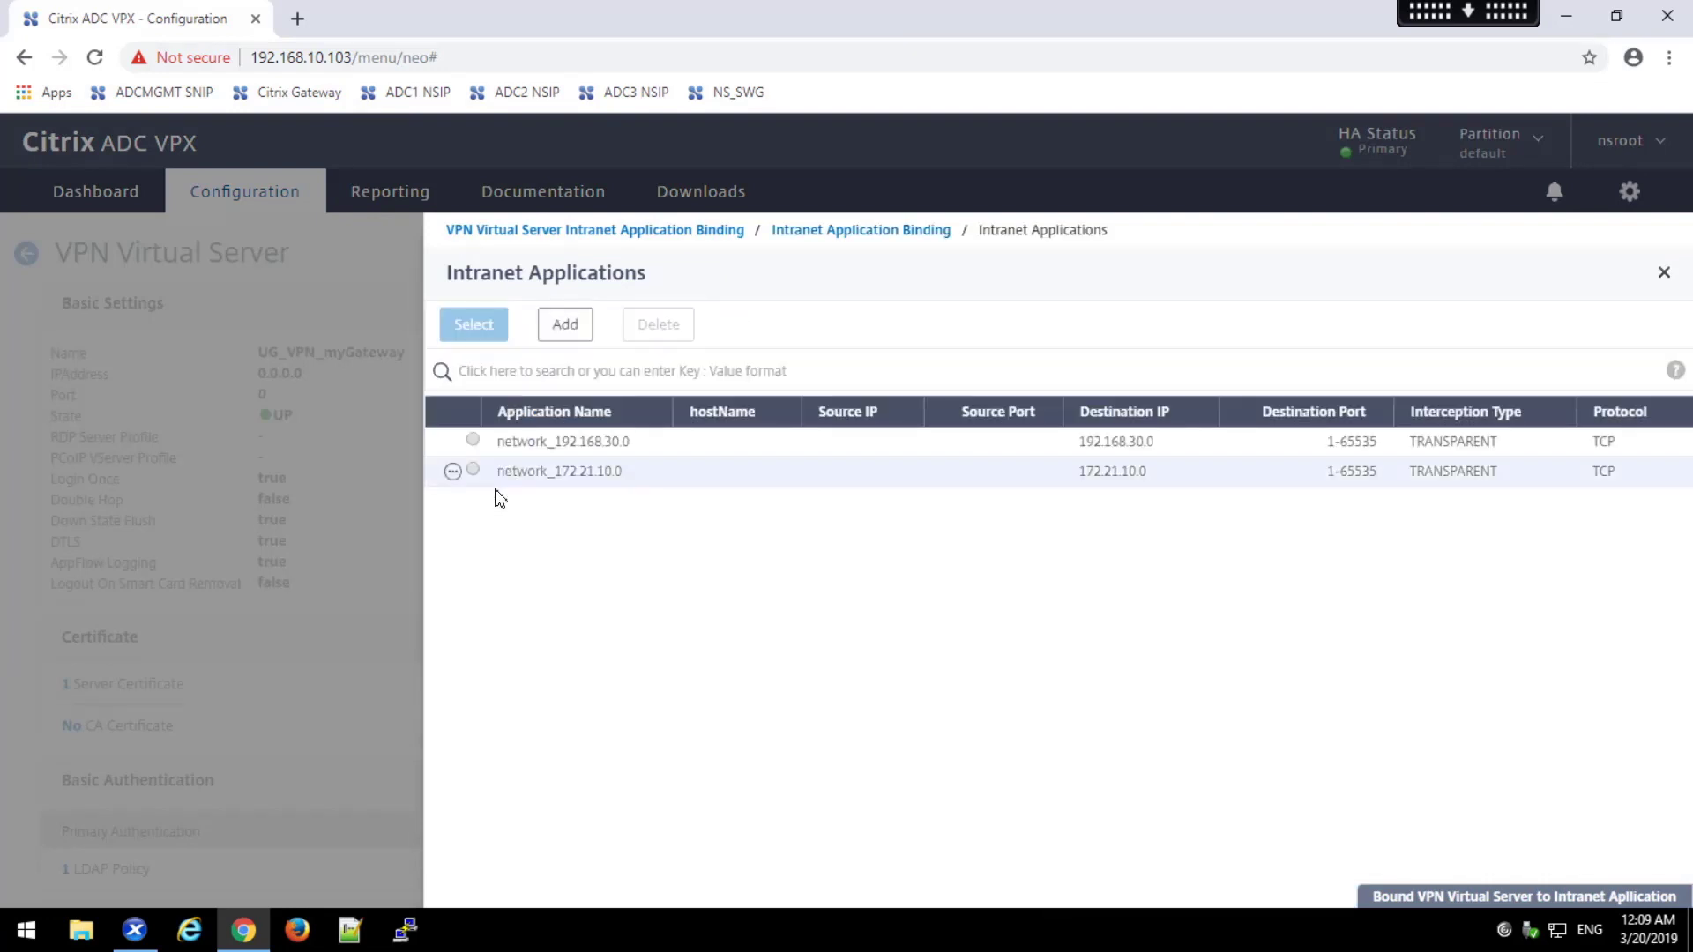
click(472, 470)
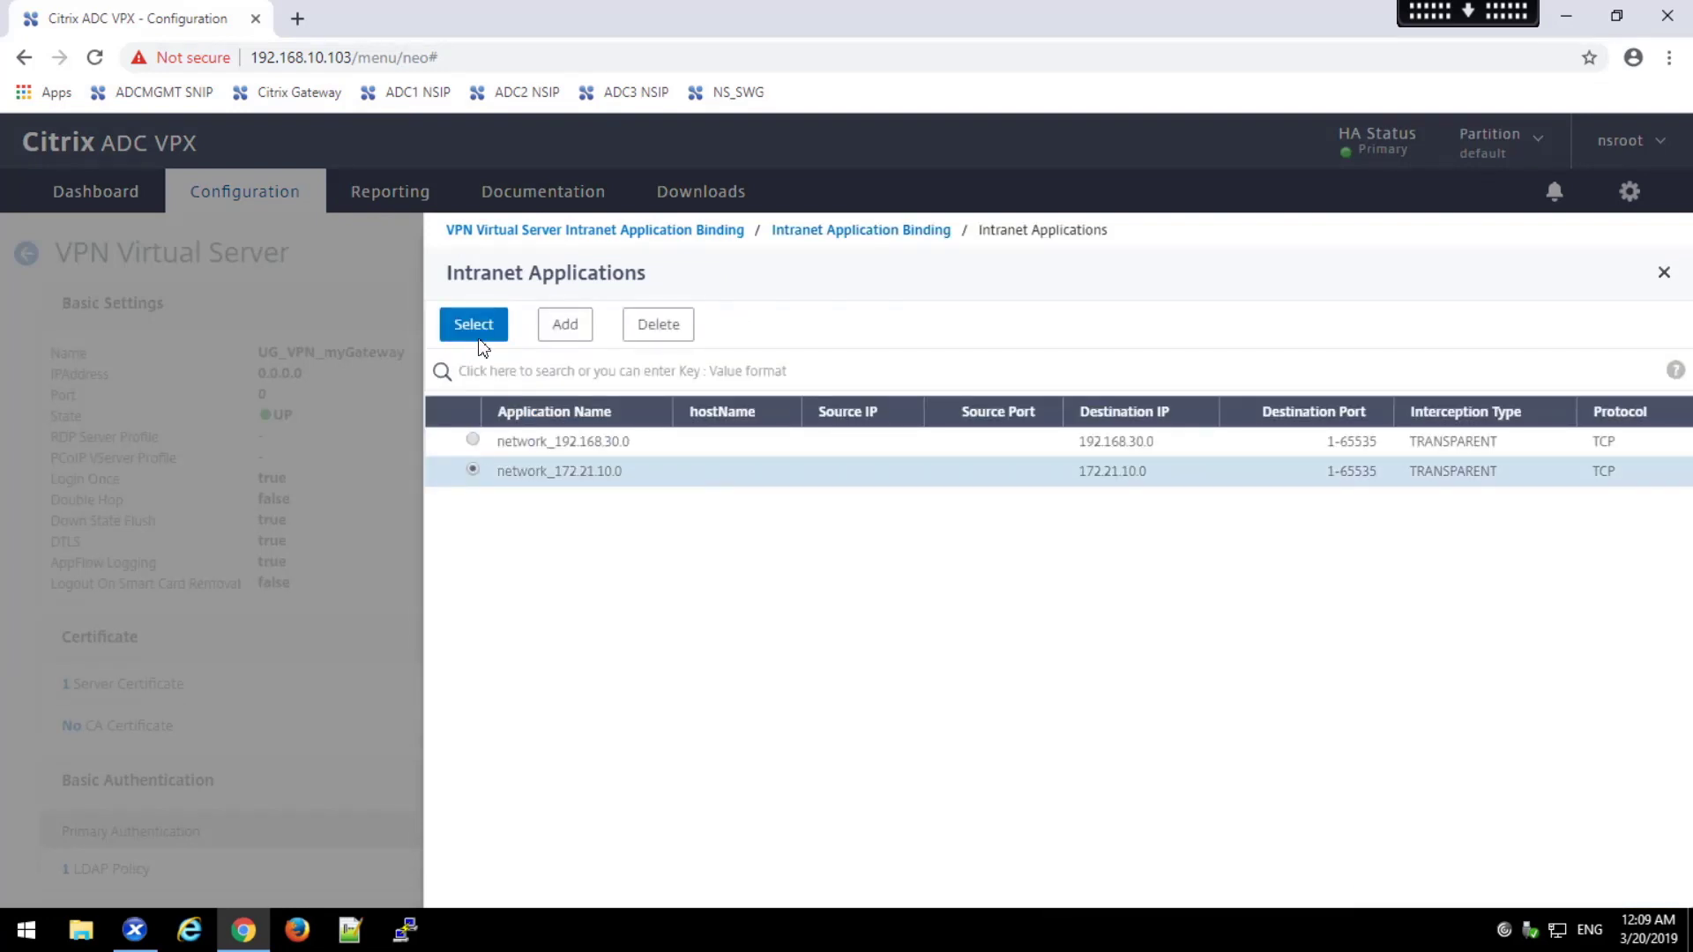
click(479, 339)
click(469, 401)
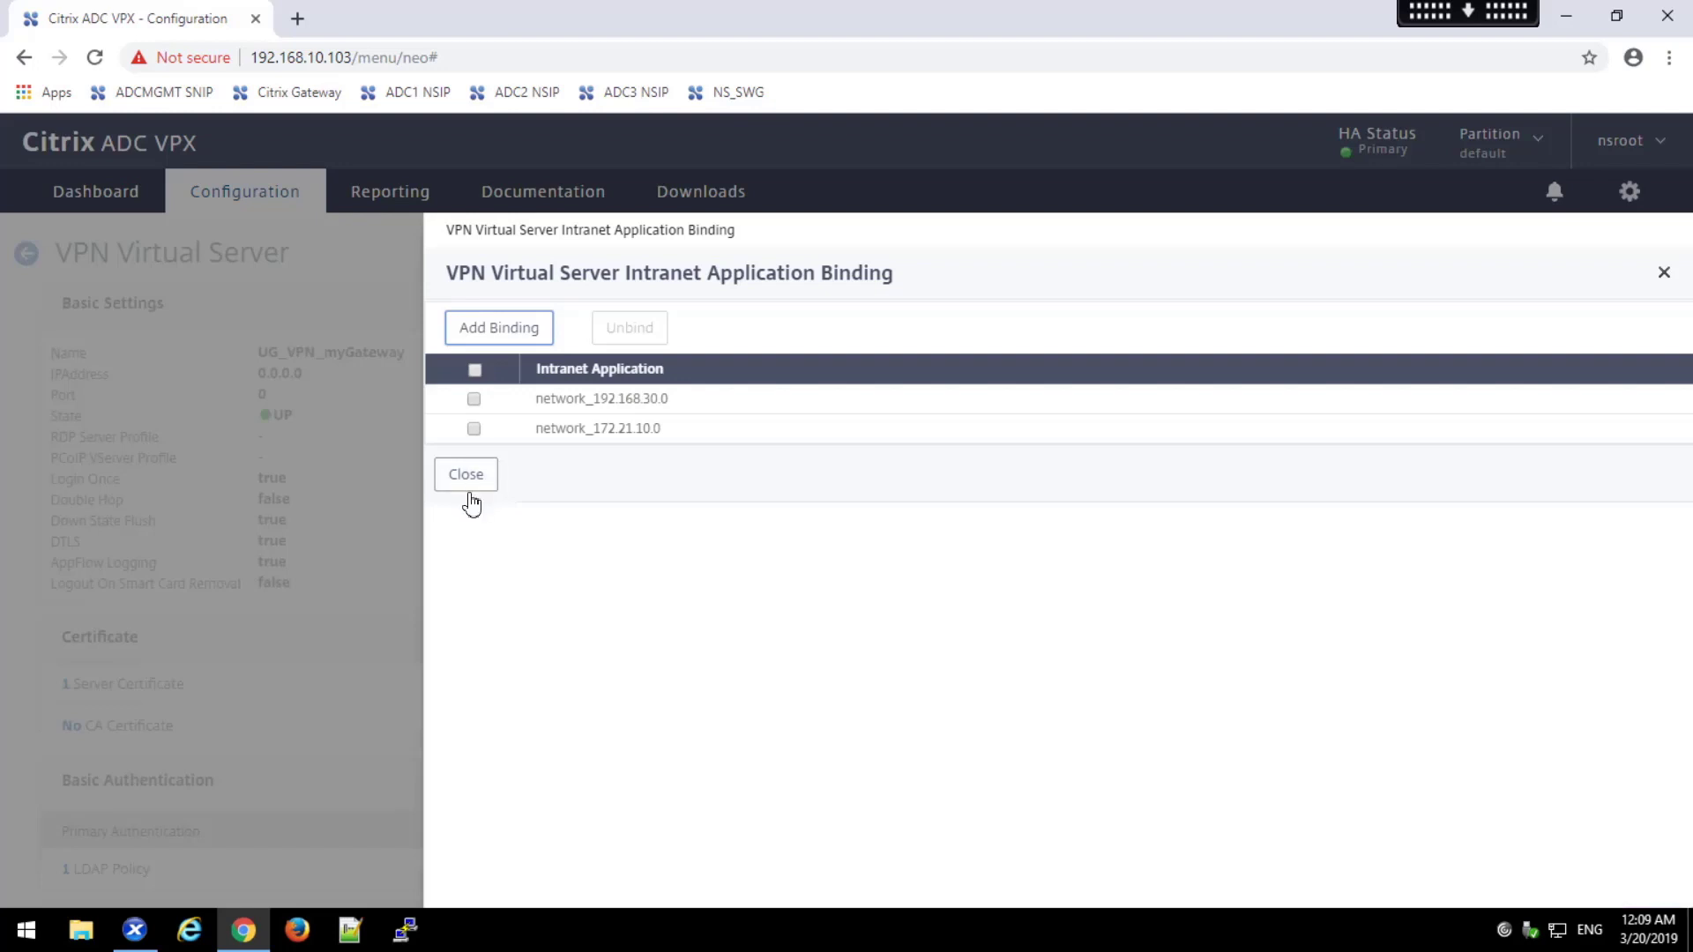
click(467, 477)
scroll(483, 571, down, 15)
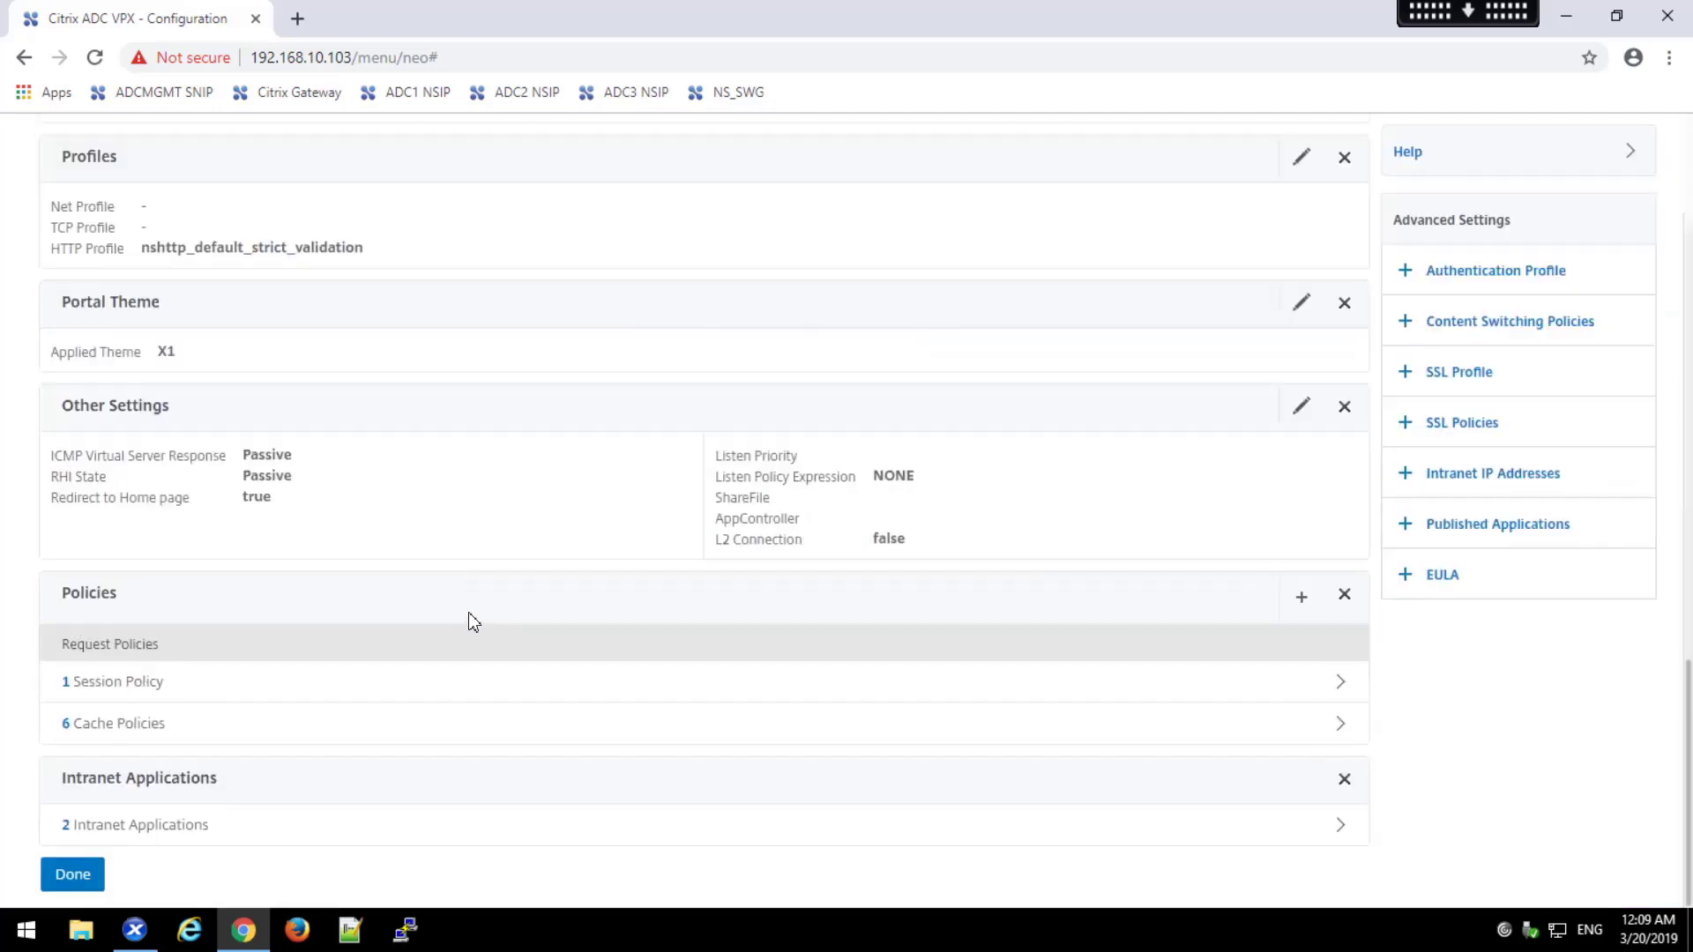
click(86, 884)
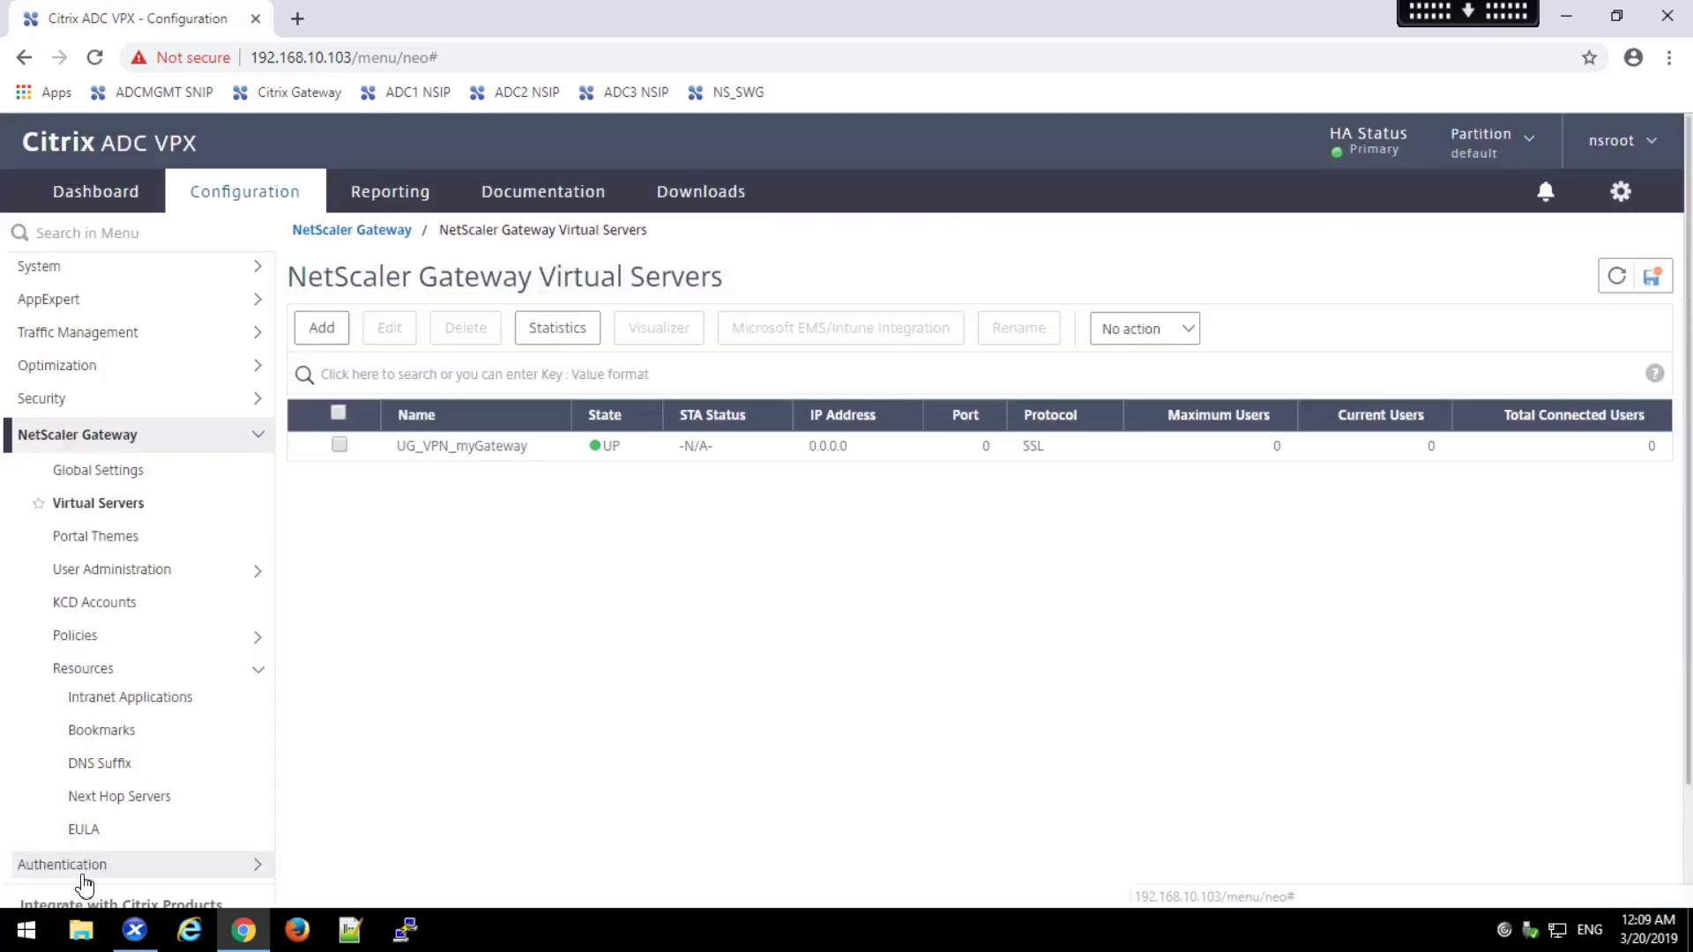